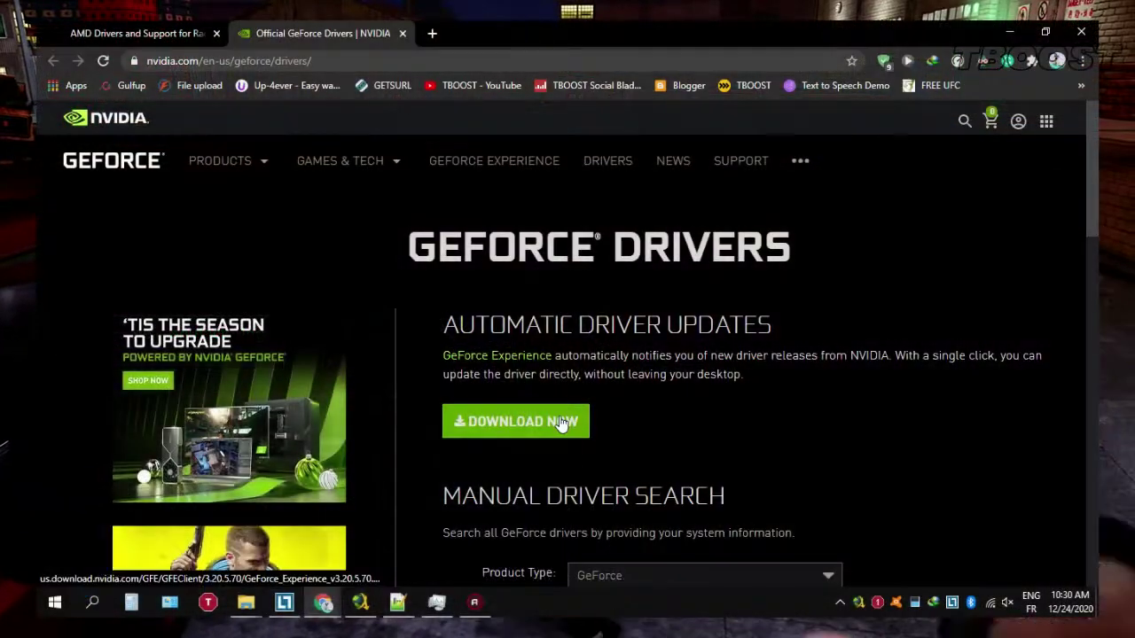
Step: Download the GeForce Experience installer from NVIDIA's driver page through the IDM download manager
{"action": "left_click", "coordinate": [525, 431]}
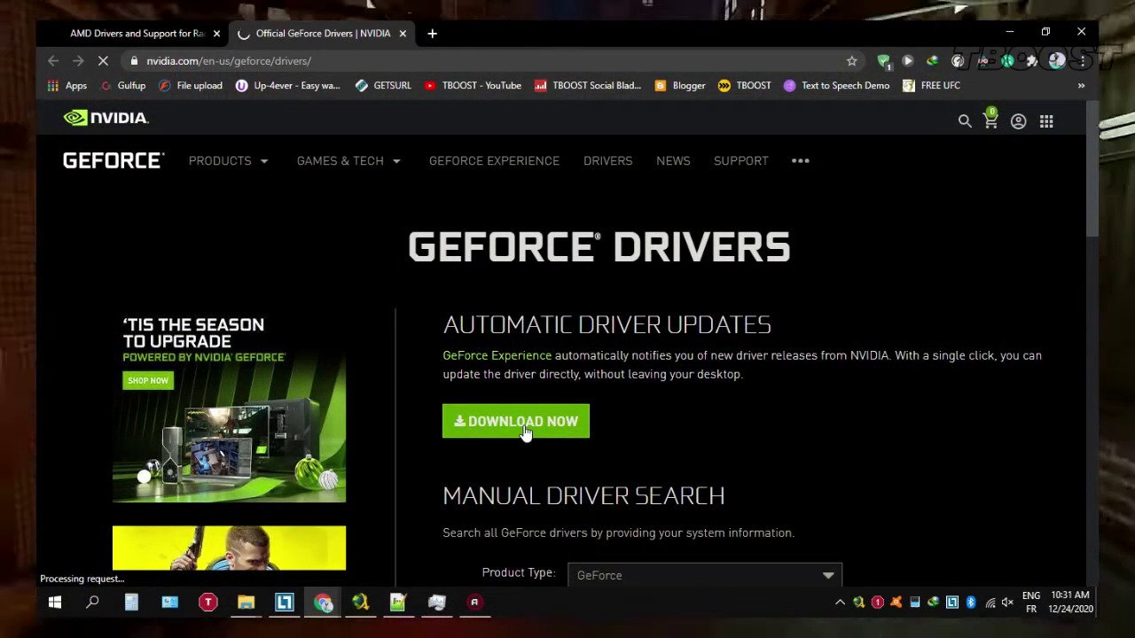
{"action": "left_click", "coordinate": [548, 378]}
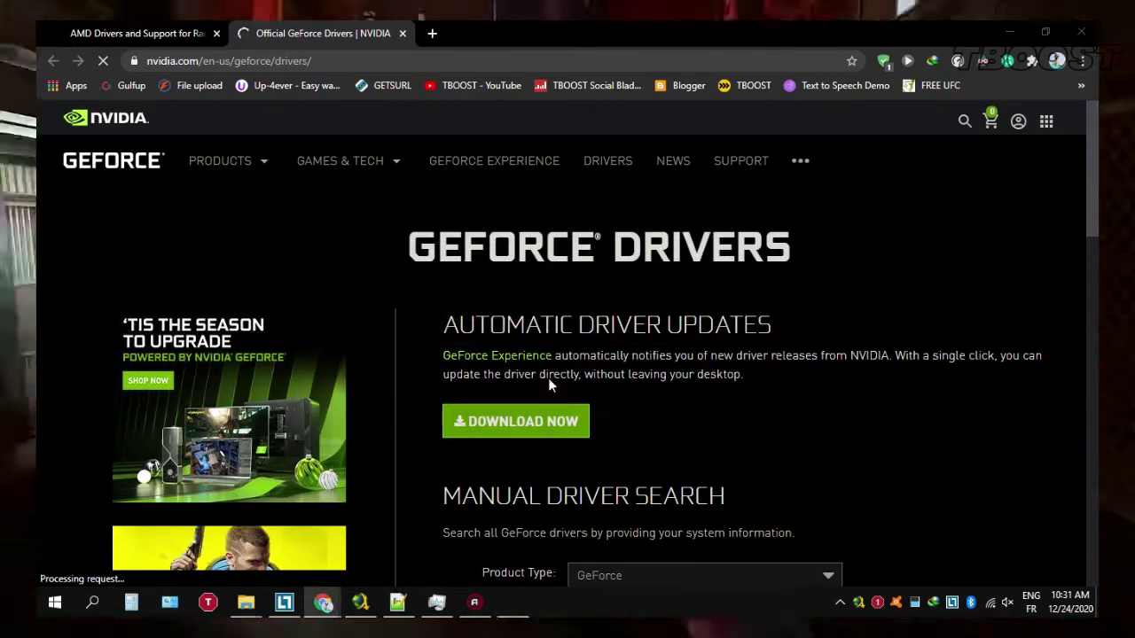
{"action": "left_click", "coordinate": [708, 324]}
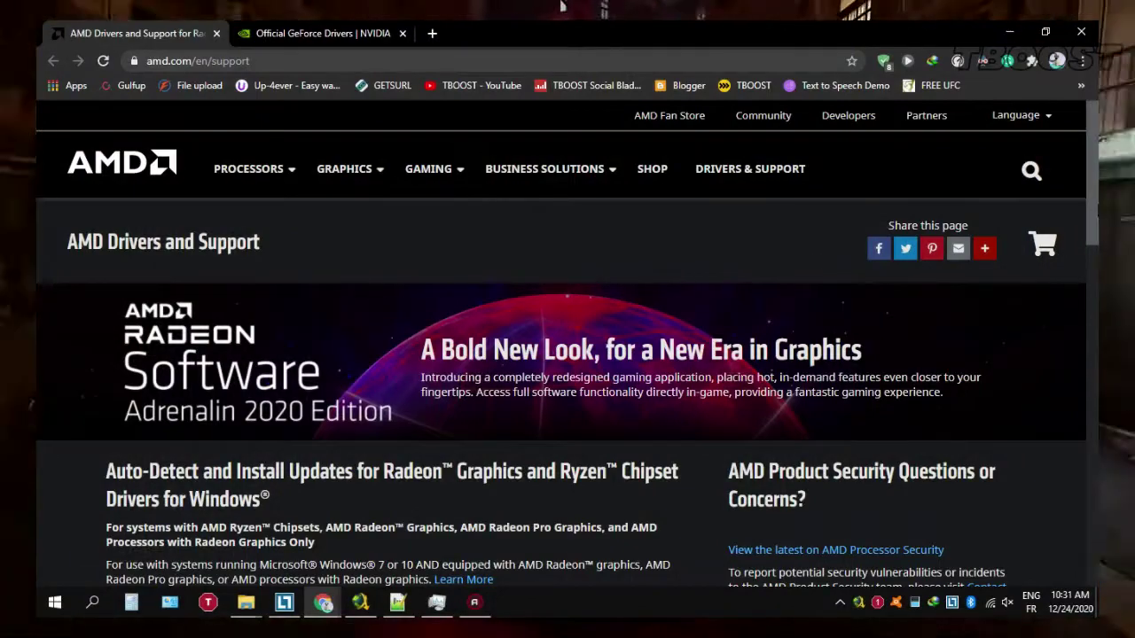
Step: Scroll the AMD Drivers and Support page down to the Download Now button and product lists
{"action": "scroll", "coordinate": [567, 355], "scroll_direction": "down", "scroll_amount": 5}
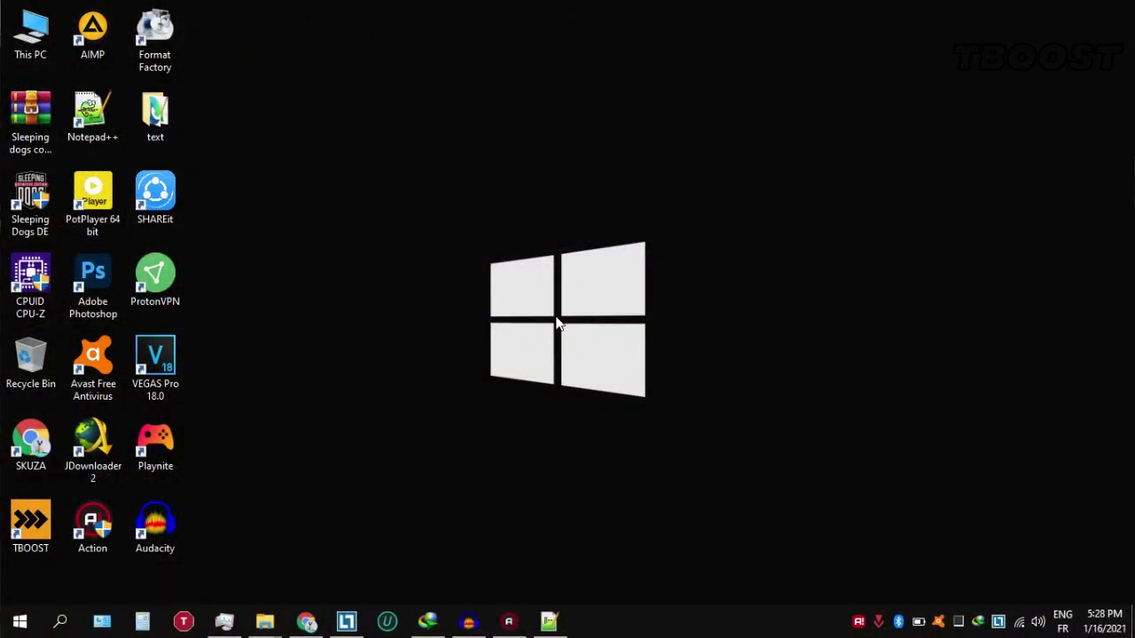
Step: Extract the Sleeping dogs config archive onto the desktop and open its inner subfolder
{"action": "right_click", "coordinate": [16, 144]}
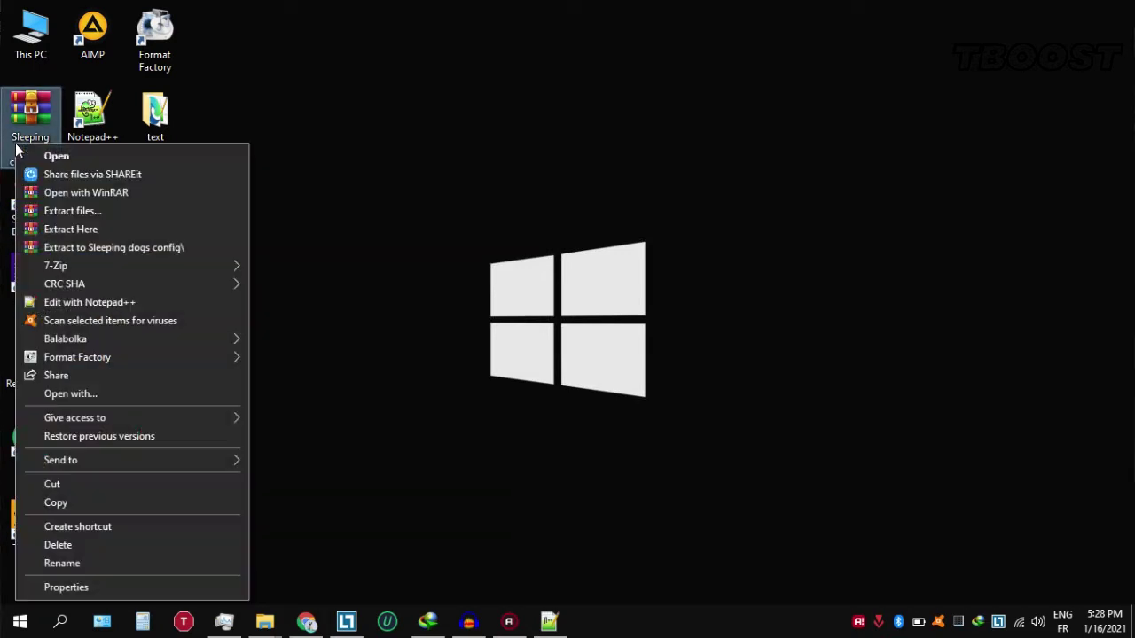
{"action": "left_click", "coordinate": [200, 229]}
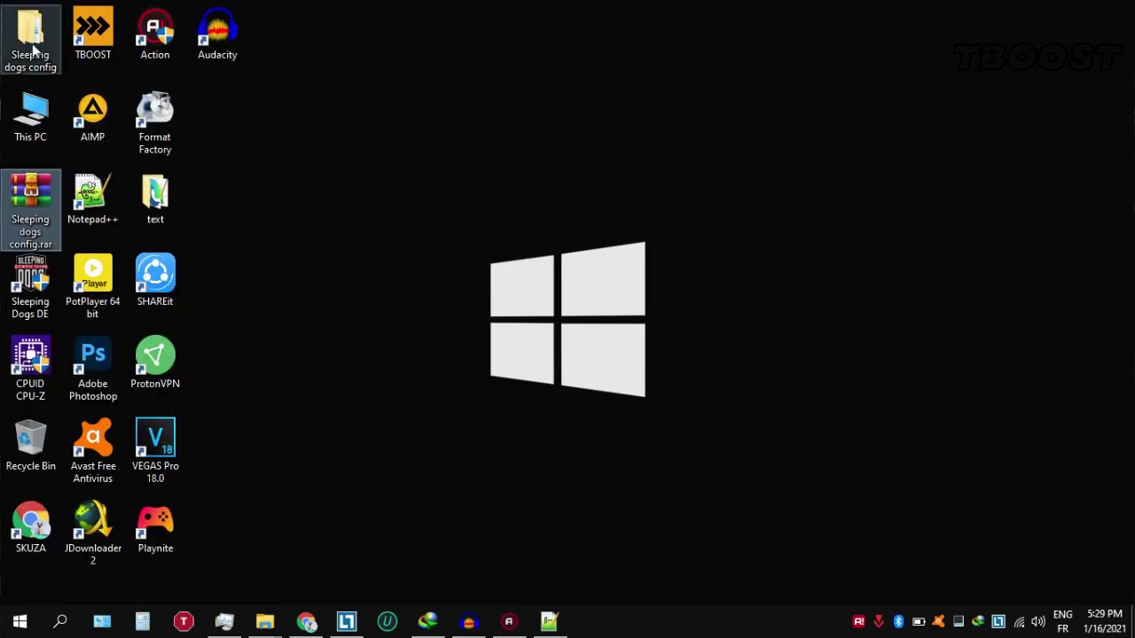
{"action": "double_click", "coordinate": [27, 34]}
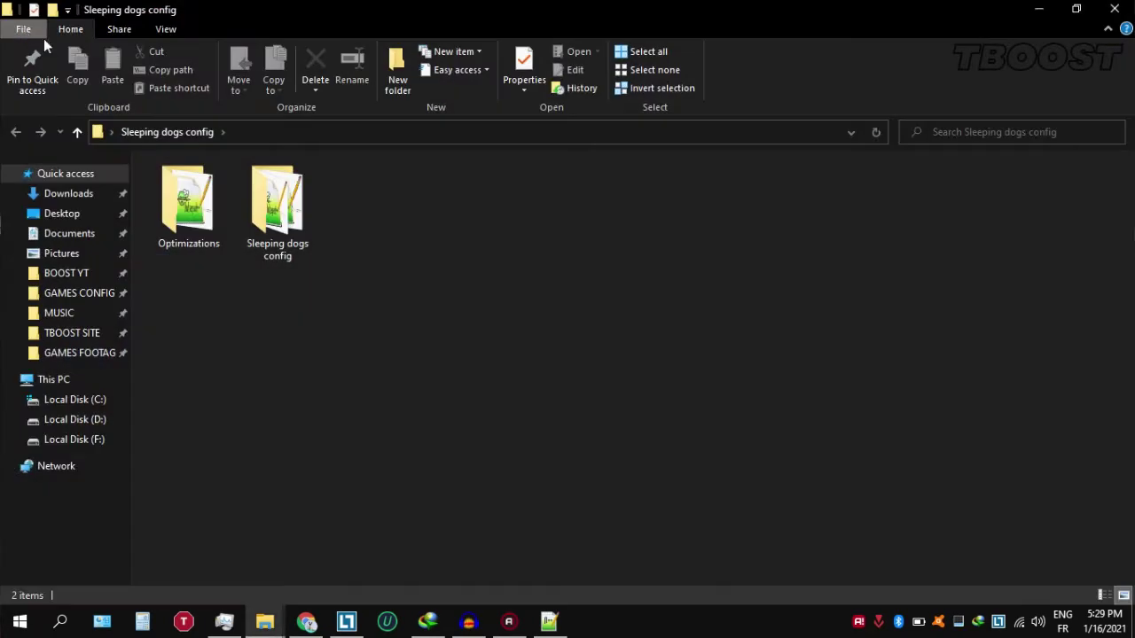
{"action": "double_click", "coordinate": [273, 215]}
Step: Open sleeping dogs commands.txt in Notepad++ and copy its launch commands line
{"action": "double_click", "coordinate": [266, 209]}
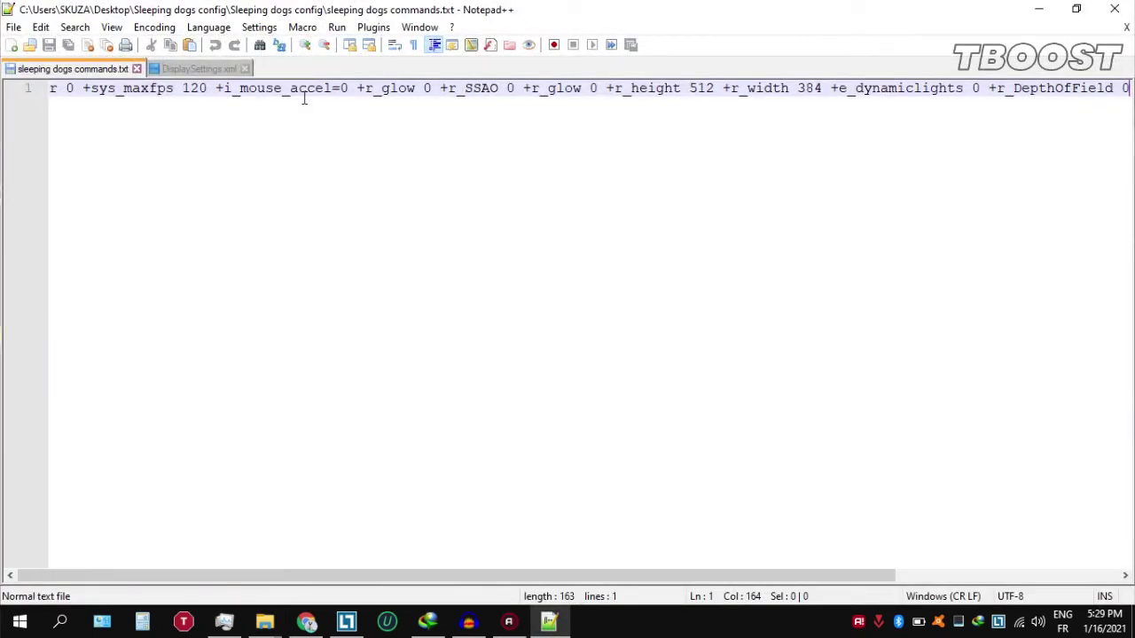
{"action": "right_click", "coordinate": [357, 98]}
{"action": "left_click", "coordinate": [402, 115]}
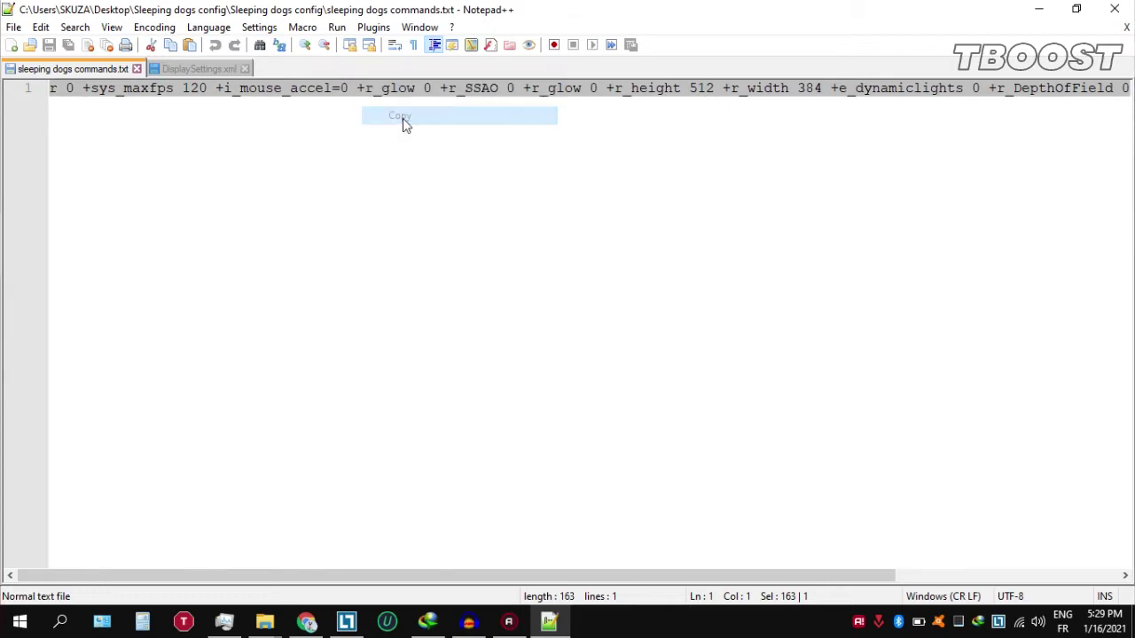
{"action": "key", "text": "super+d"}
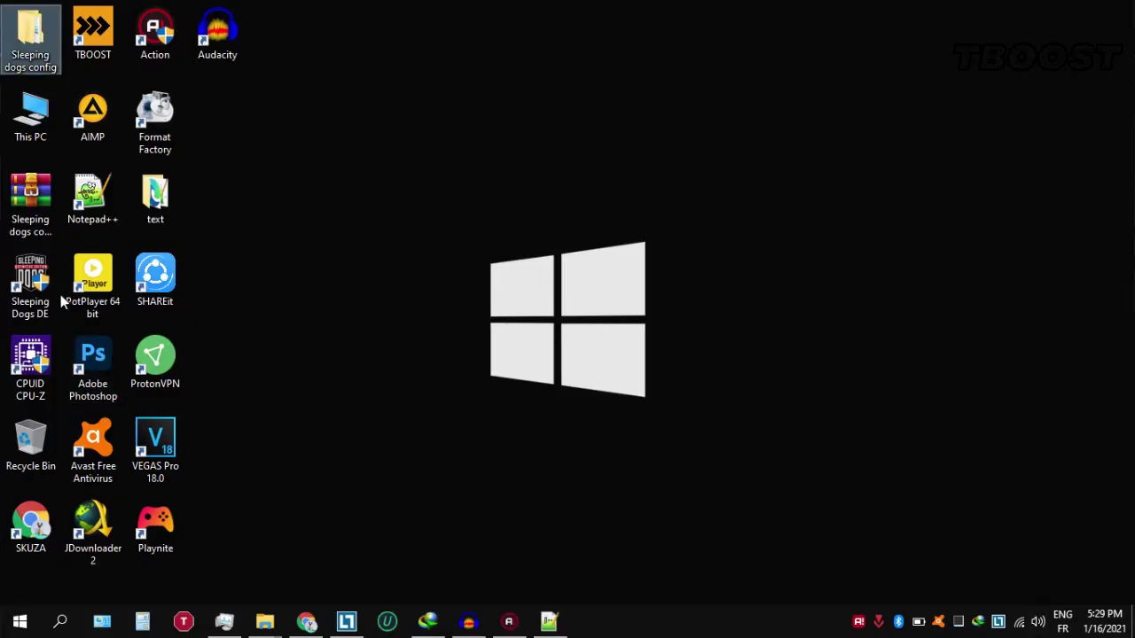
Step: Create a desktop shortcut to sdhdship.exe from the Sleeping Dogs DE install folder
{"action": "right_click", "coordinate": [60, 294]}
{"action": "left_click", "coordinate": [105, 160]}
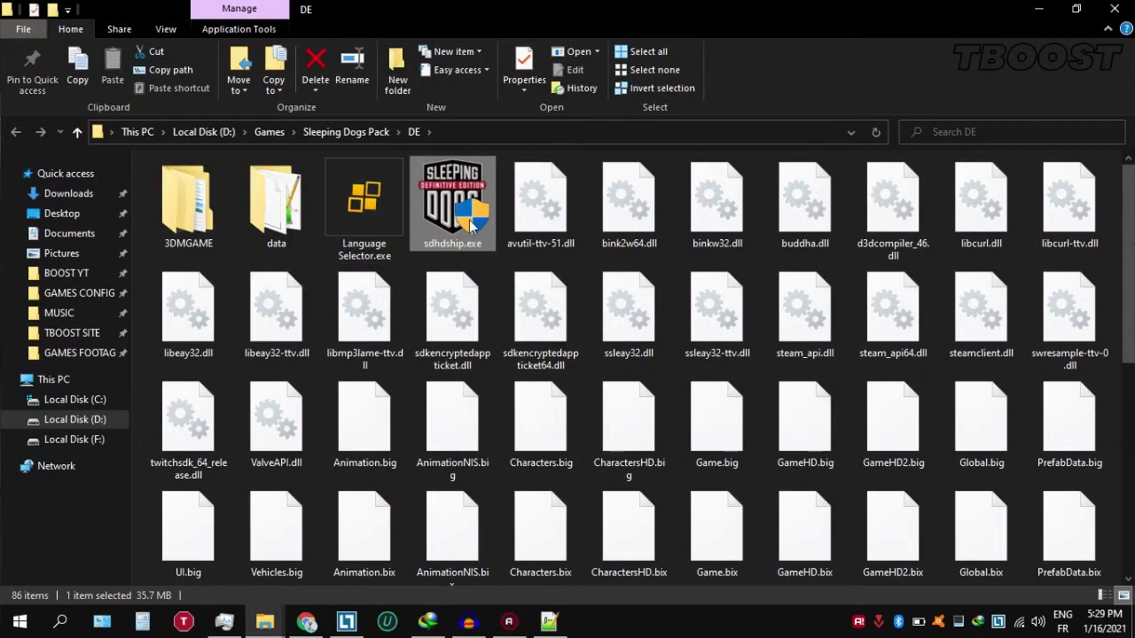
{"action": "right_click", "coordinate": [471, 227]}
{"action": "mouse_move", "coordinate": [685, 464]}
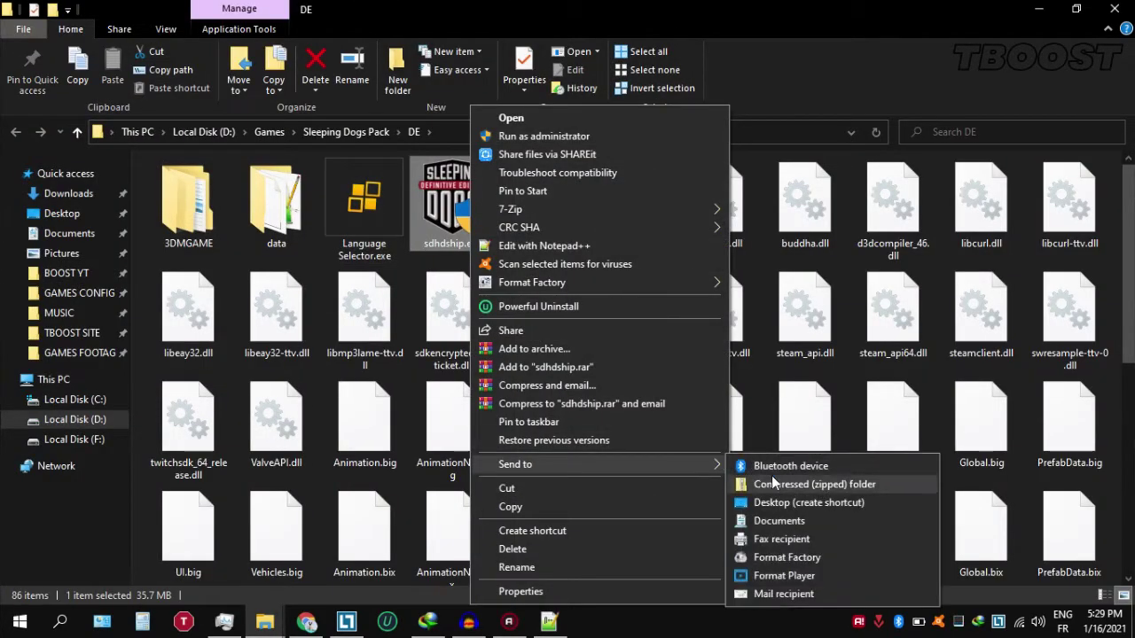
{"action": "left_click", "coordinate": [800, 502]}
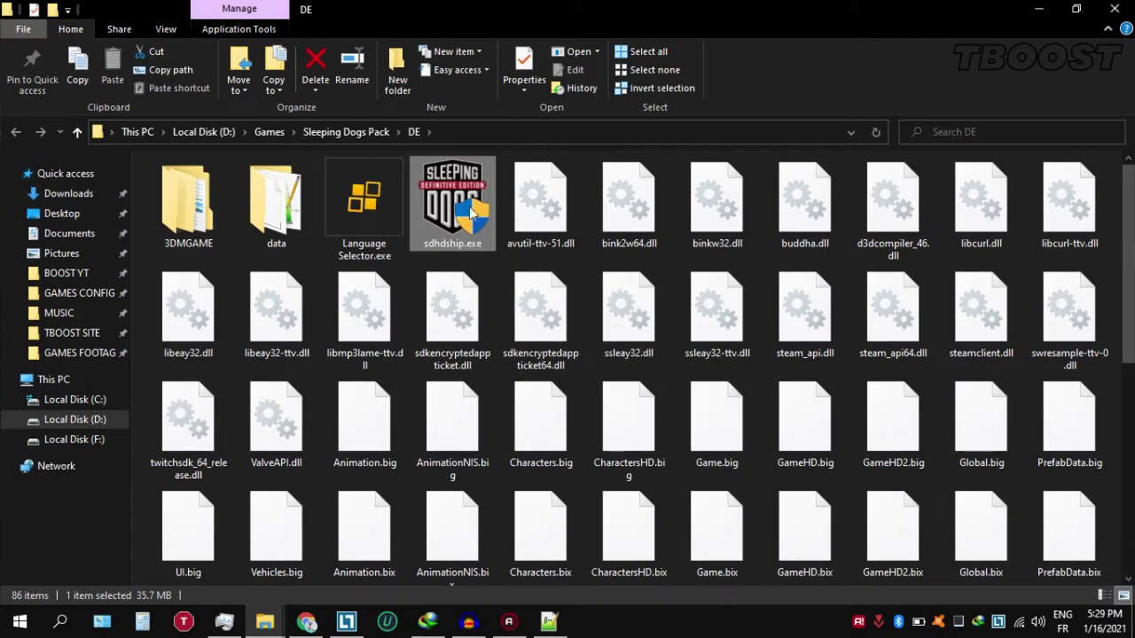
{"action": "left_click", "coordinate": [1115, 9]}
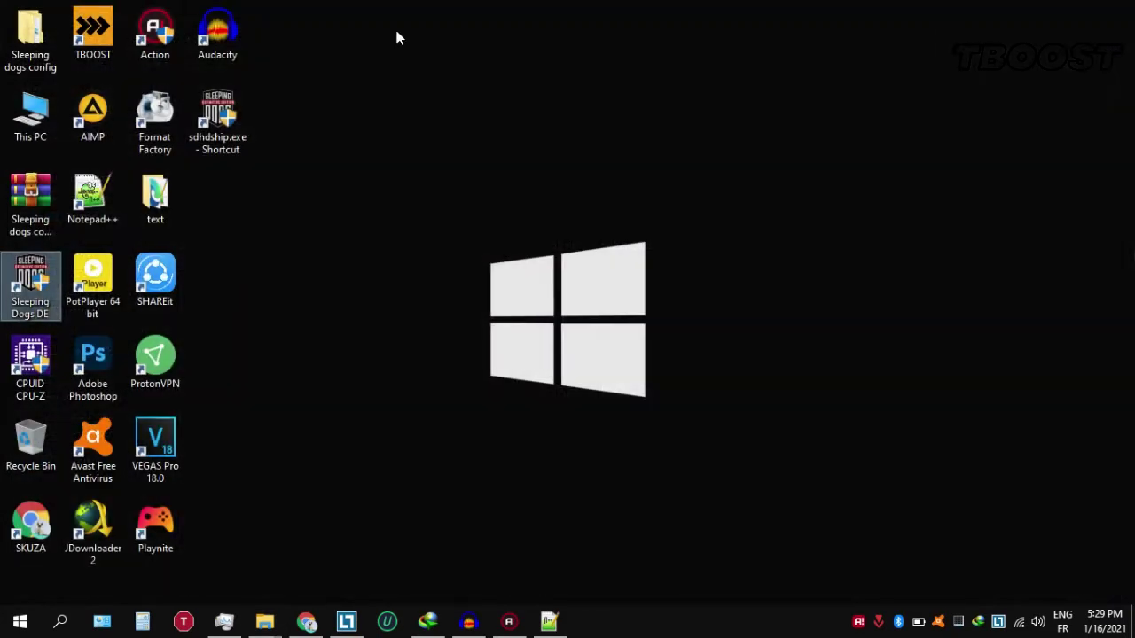
Step: Append a space and the copied launch commands to the sdhdship.exe shortcut's Target, then apply
{"action": "right_click", "coordinate": [236, 129]}
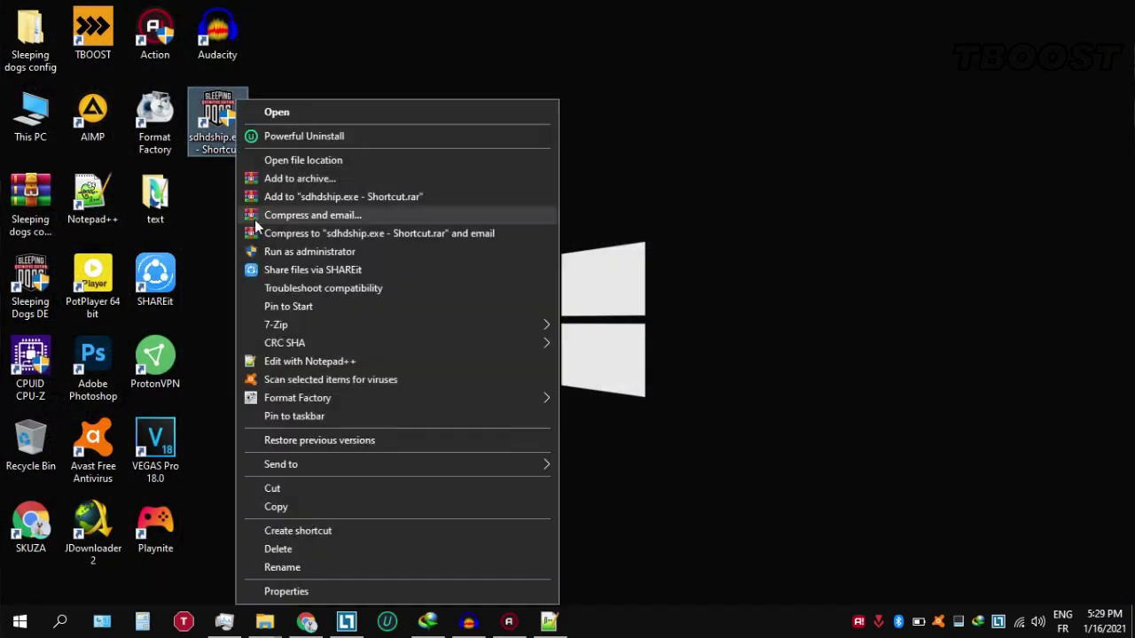
{"action": "left_click", "coordinate": [310, 596]}
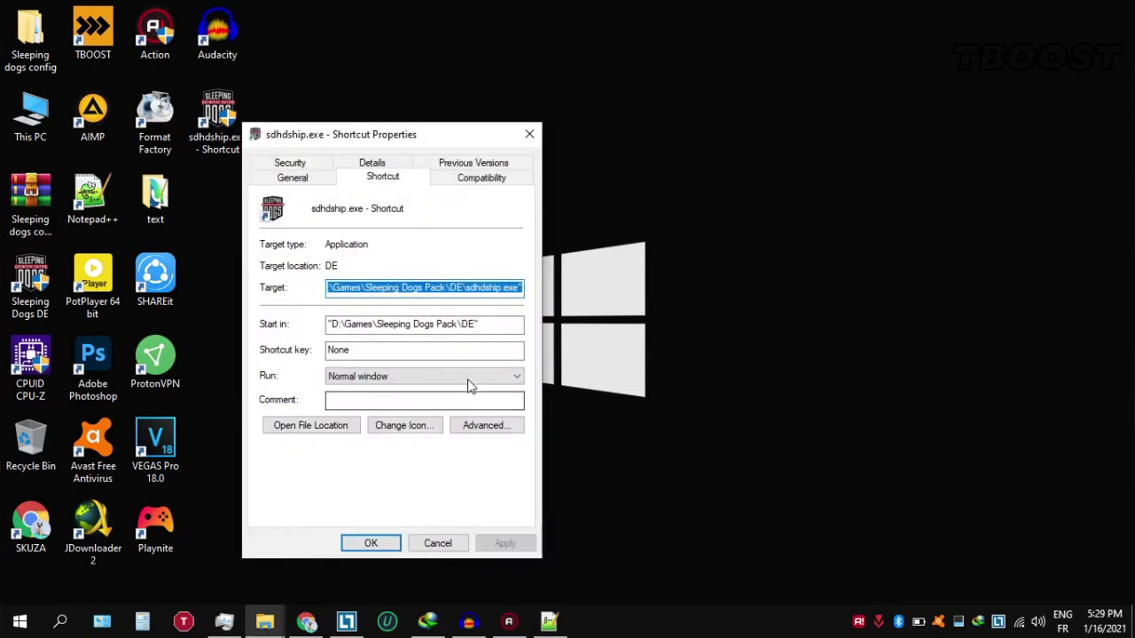
{"action": "left_click", "coordinate": [524, 292]}
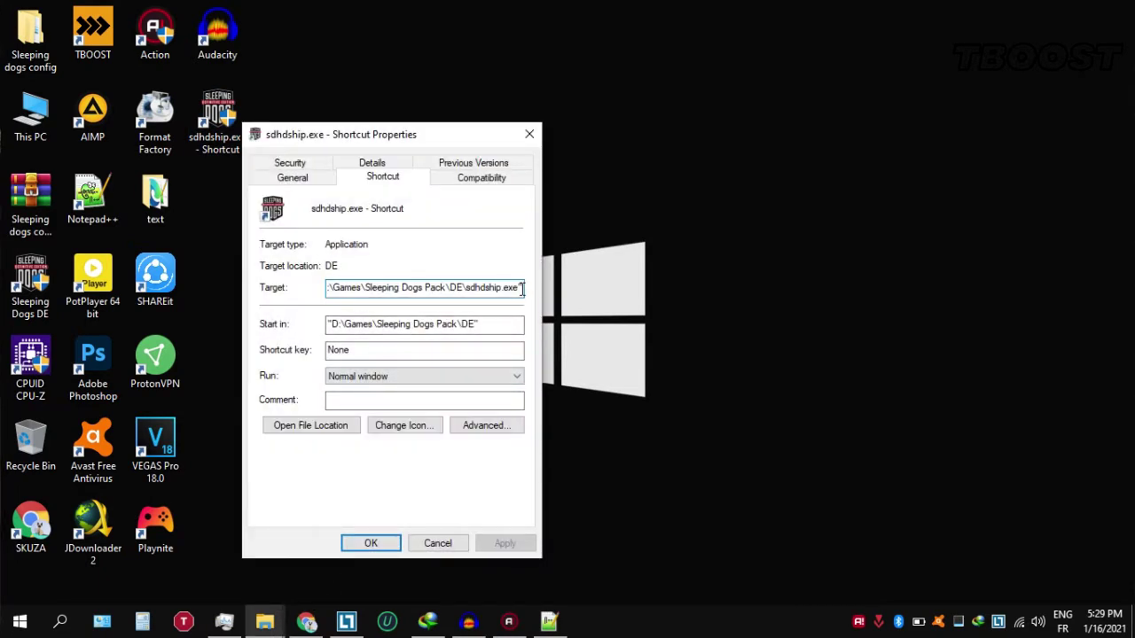
{"action": "key", "text": "space"}
{"action": "key", "text": "ctrl+v"}
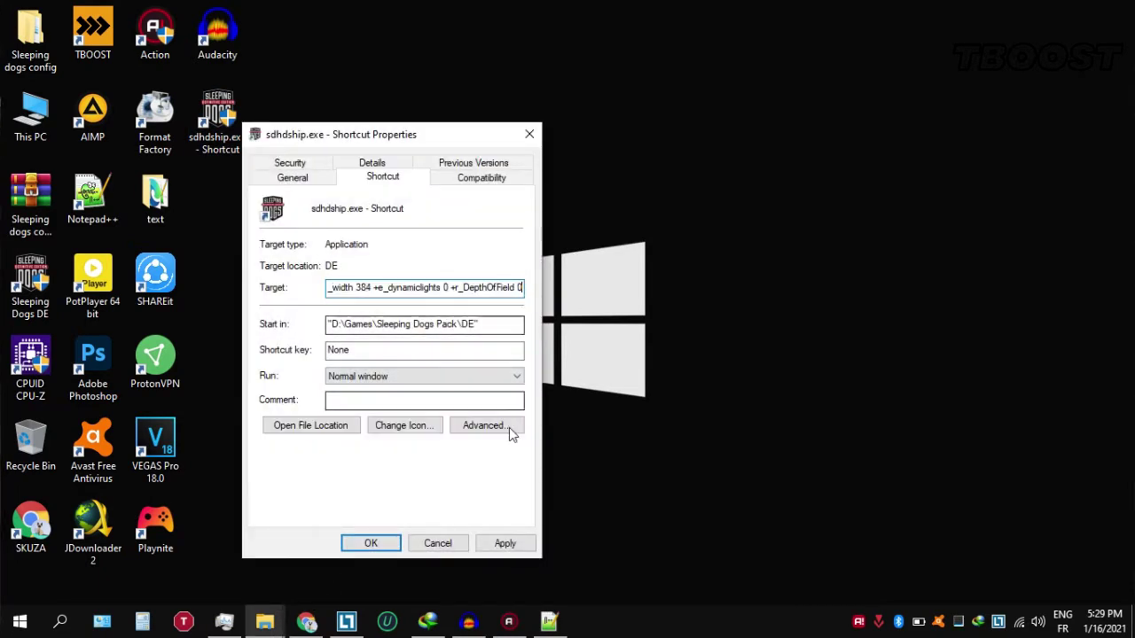
{"action": "left_click", "coordinate": [504, 543]}
{"action": "left_click", "coordinate": [371, 544]}
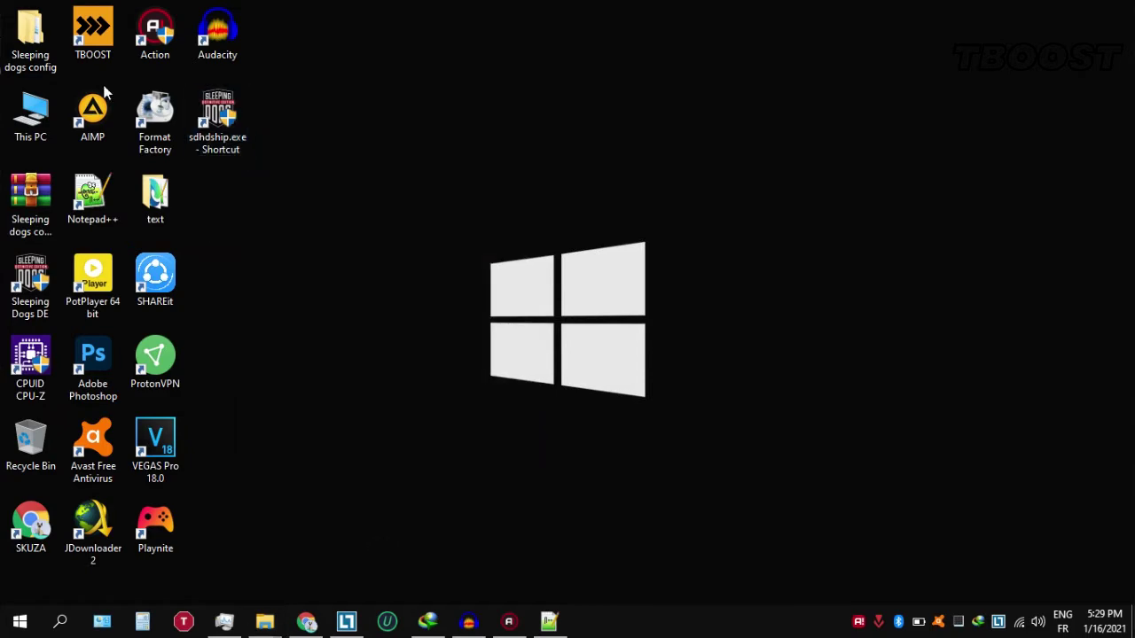
Step: Copy DisplaySettings.xml from the Sleeping dogs config subfolder
{"action": "double_click", "coordinate": [36, 34]}
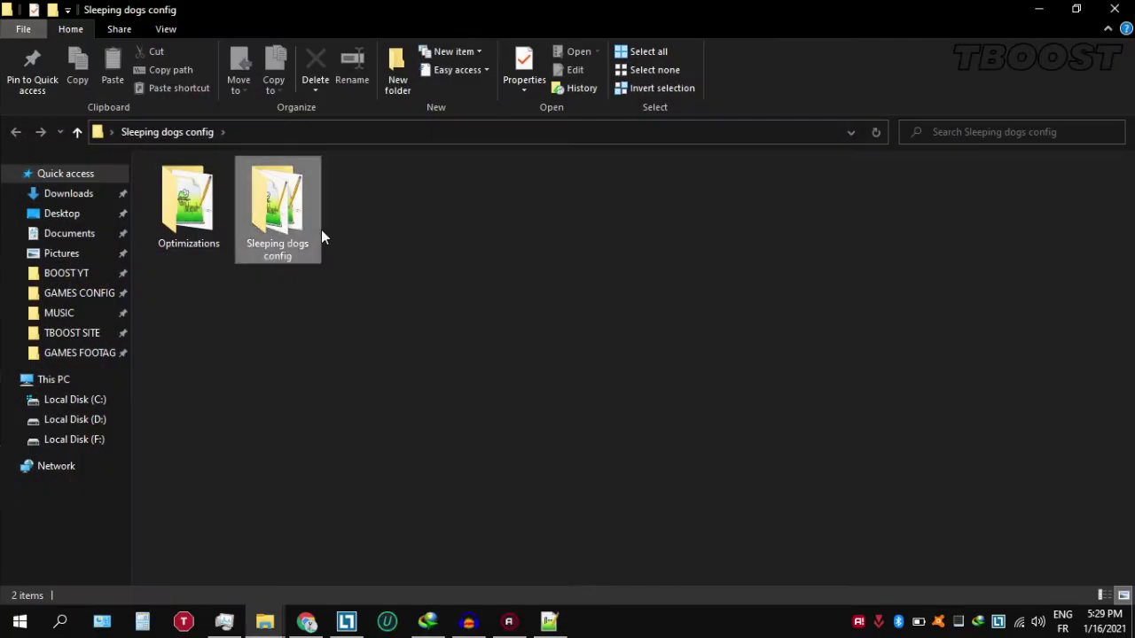
{"action": "double_click", "coordinate": [321, 230]}
{"action": "right_click", "coordinate": [197, 204]}
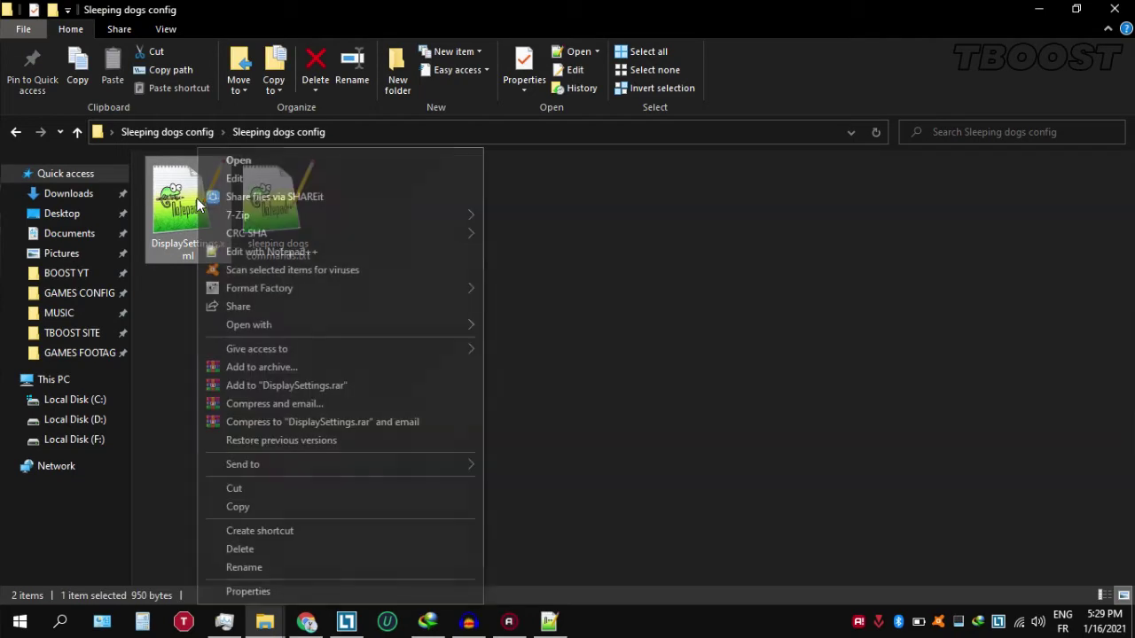
{"action": "left_click", "coordinate": [309, 511]}
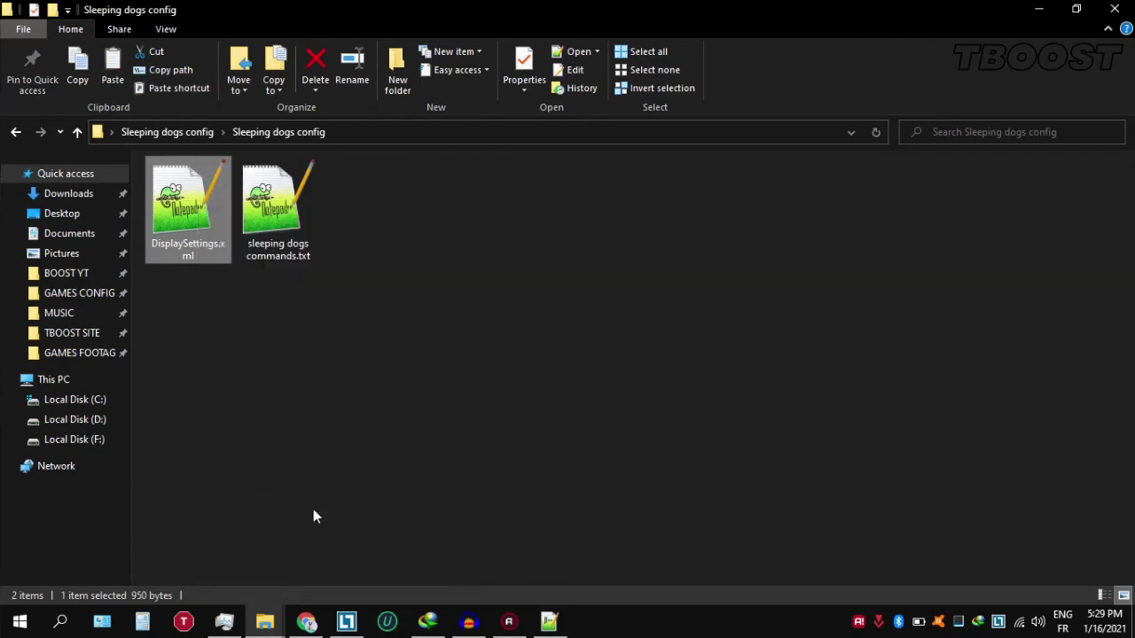
{"action": "left_click", "coordinate": [1115, 9]}
Step: Paste DisplaySettings.xml into the game's data folder, replacing the original
{"action": "right_click", "coordinate": [235, 103]}
{"action": "left_click", "coordinate": [258, 142]}
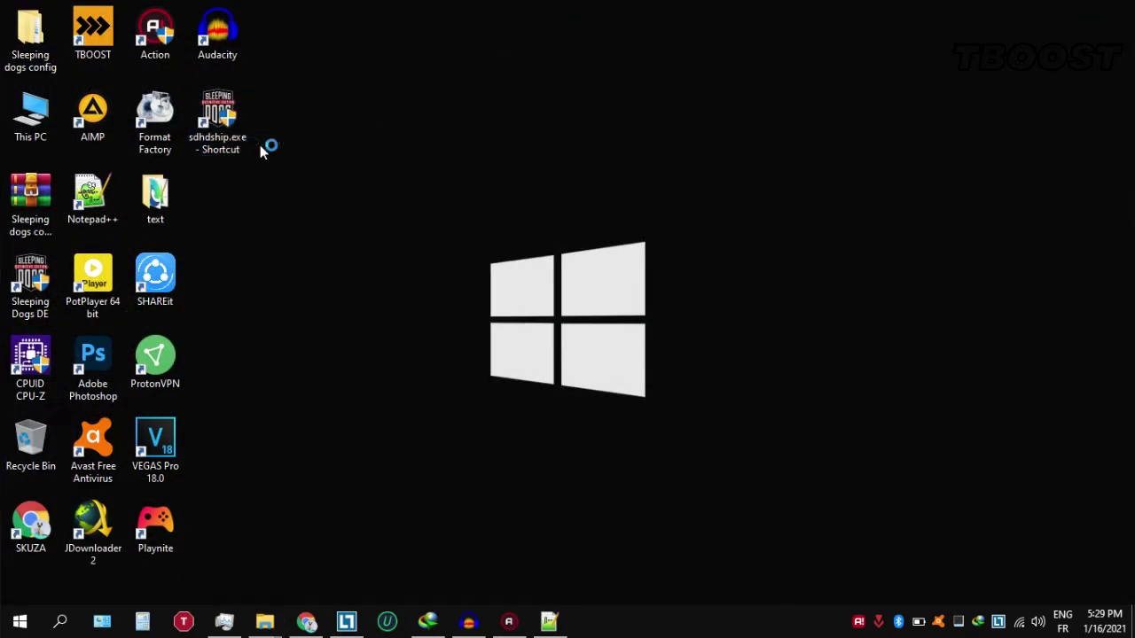
{"action": "double_click", "coordinate": [297, 195]}
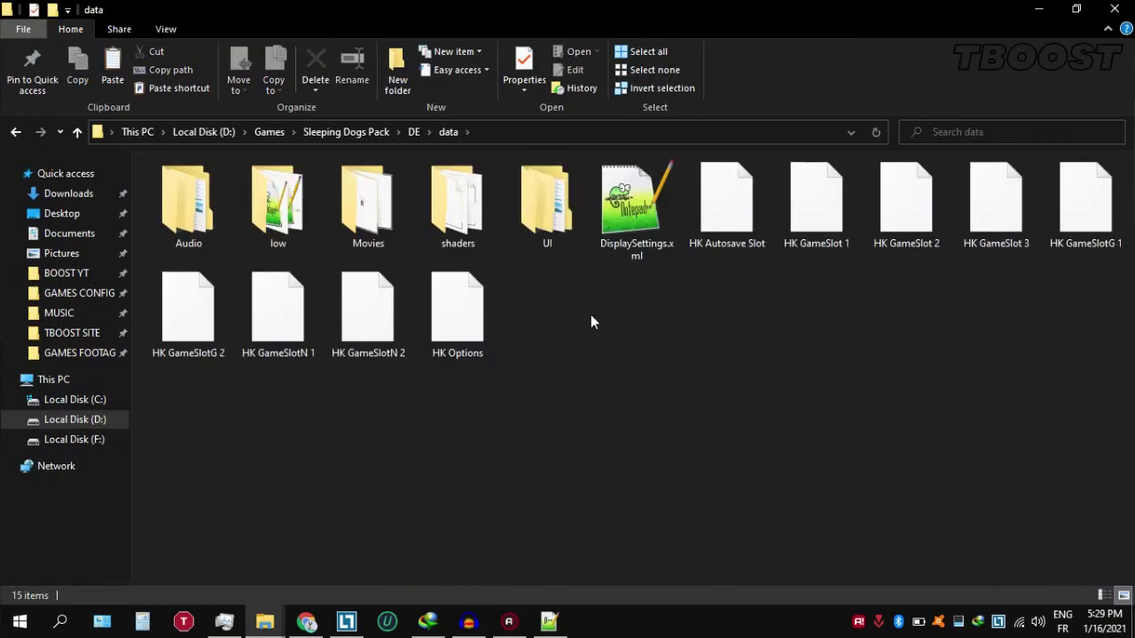
{"action": "right_click", "coordinate": [590, 318]}
{"action": "left_click", "coordinate": [663, 432]}
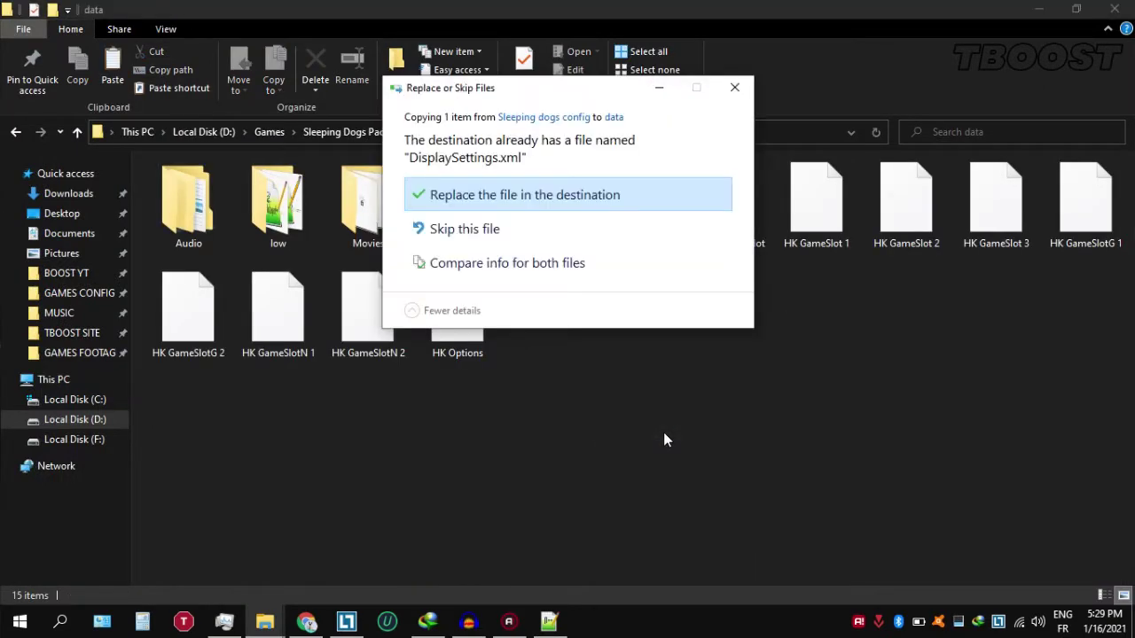
{"action": "left_click", "coordinate": [576, 191]}
Step: Make the replaced DisplaySettings.xml read-only
{"action": "right_click", "coordinate": [634, 222]}
{"action": "left_click", "coordinate": [682, 590]}
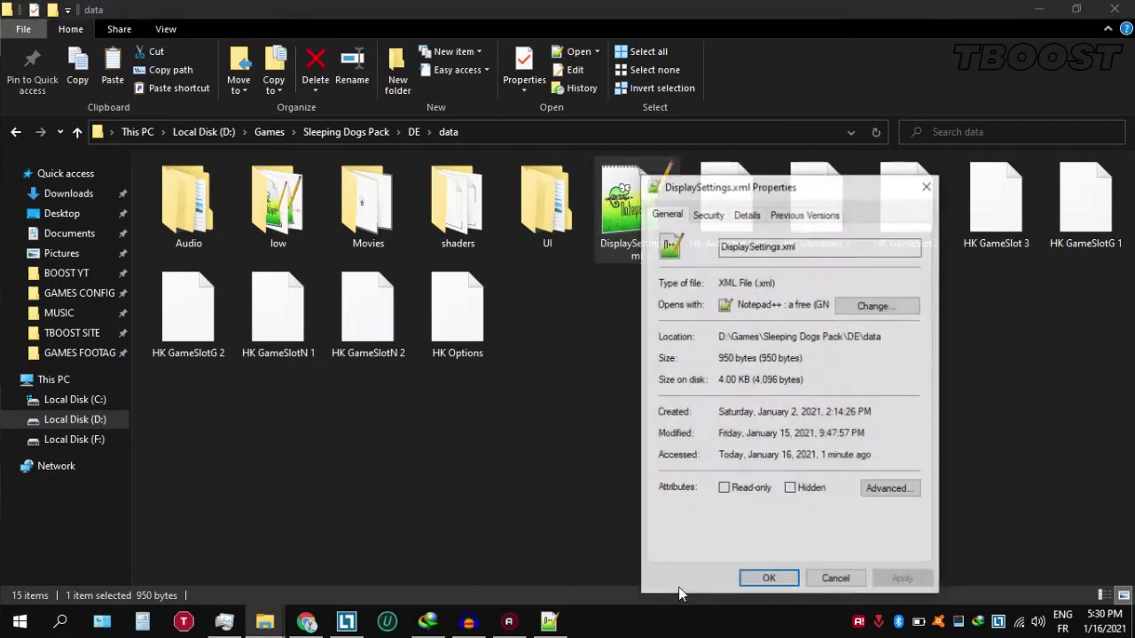
{"action": "left_click", "coordinate": [741, 490]}
{"action": "left_click", "coordinate": [913, 585]}
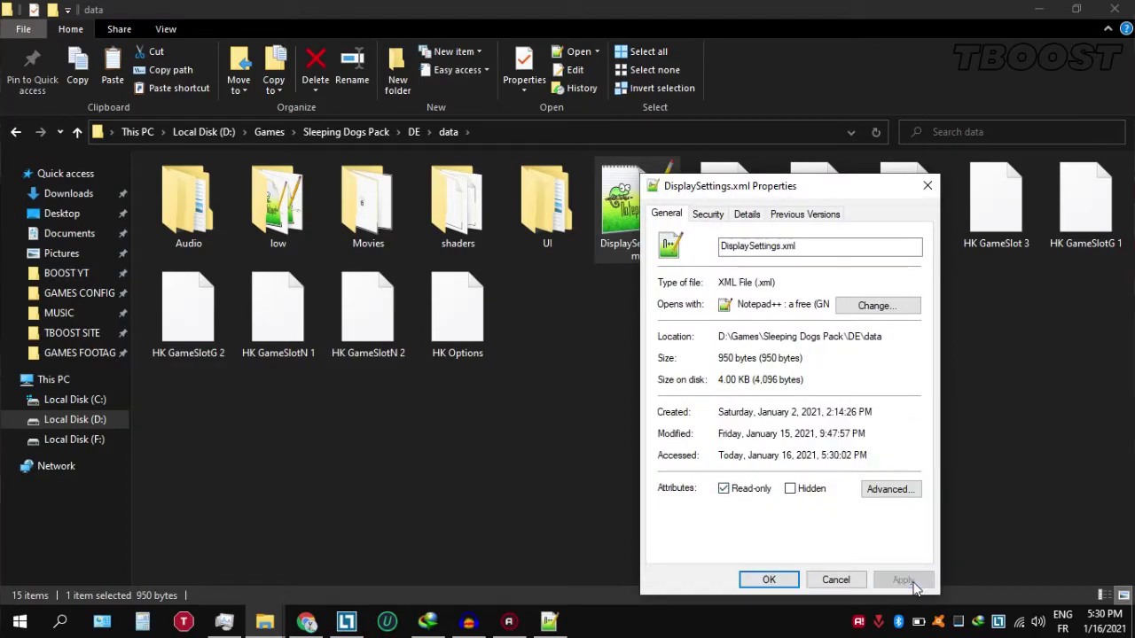
{"action": "left_click", "coordinate": [770, 580]}
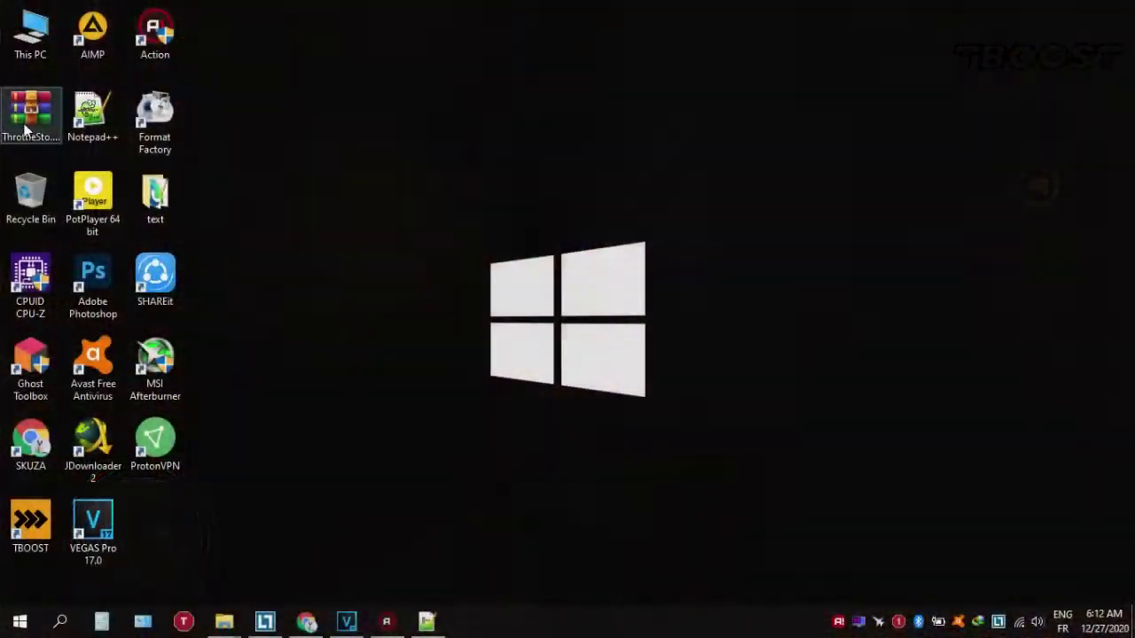
Step: Extract ThrottleStop_8.70.6 on the desktop and launch ThrottleStop.exe from the extracted folder
{"action": "right_click", "coordinate": [24, 124]}
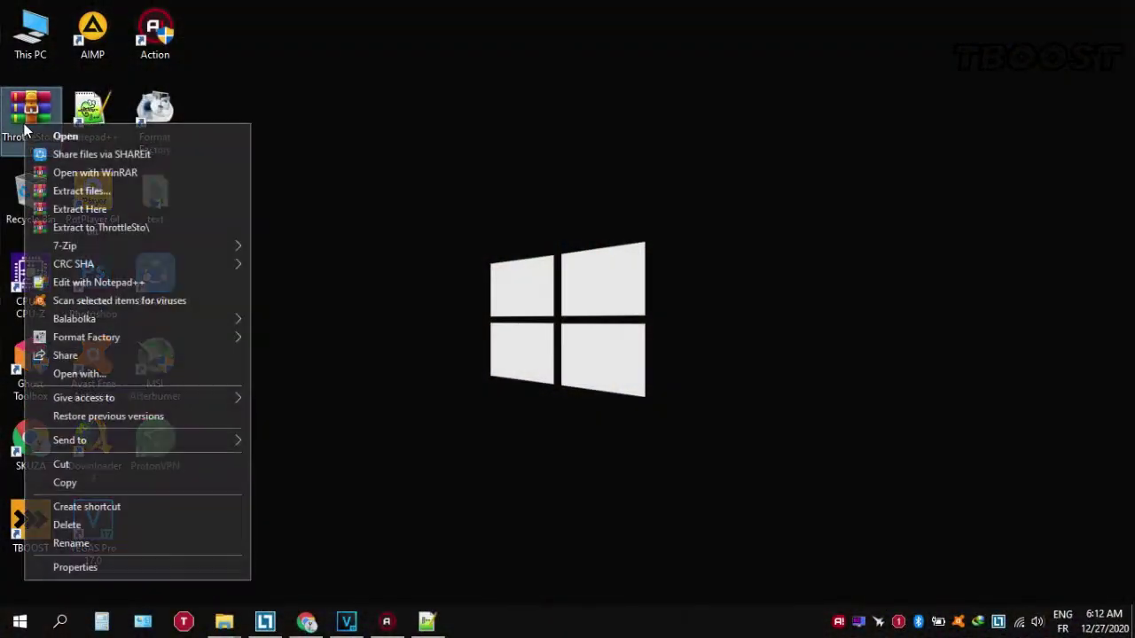
{"action": "left_click", "coordinate": [196, 211]}
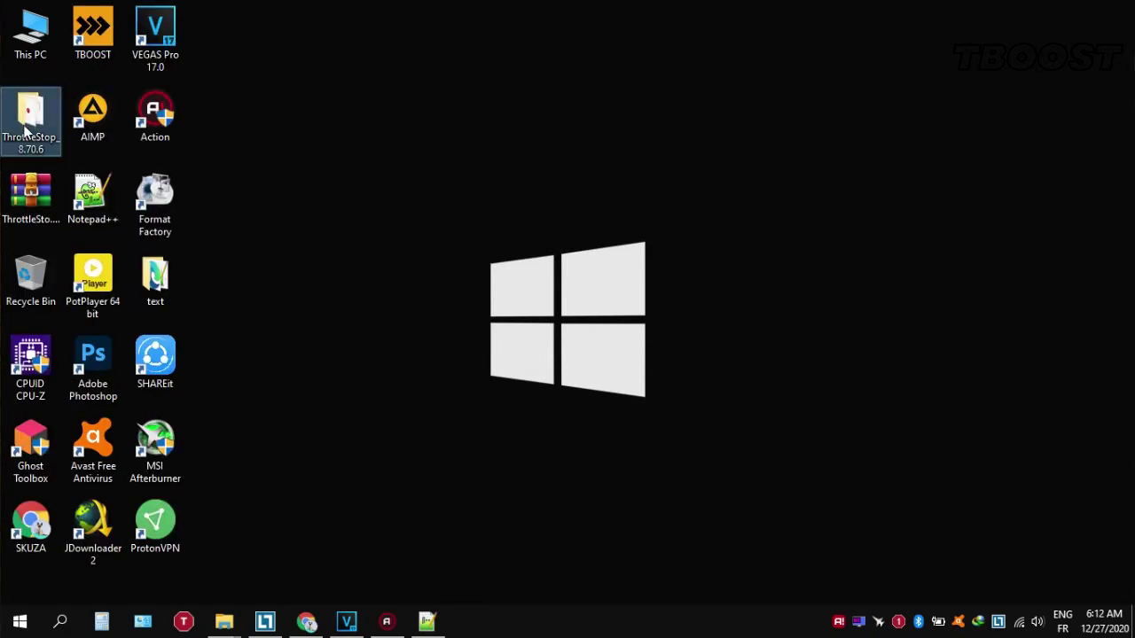
{"action": "double_click", "coordinate": [25, 131]}
{"action": "double_click", "coordinate": [414, 17]}
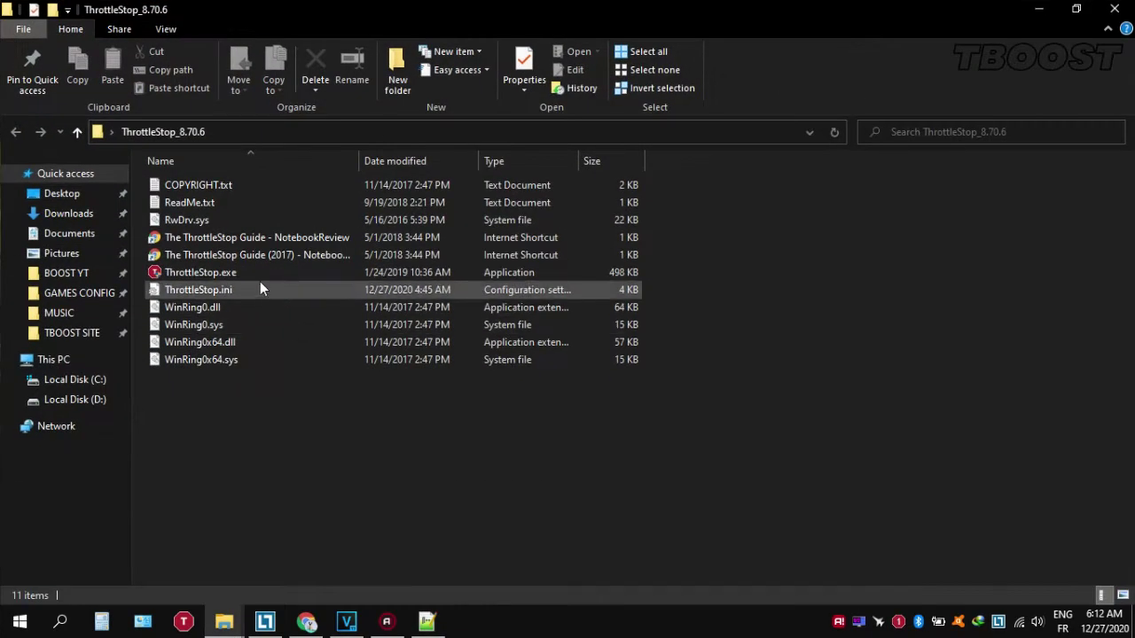
{"action": "double_click", "coordinate": [256, 273]}
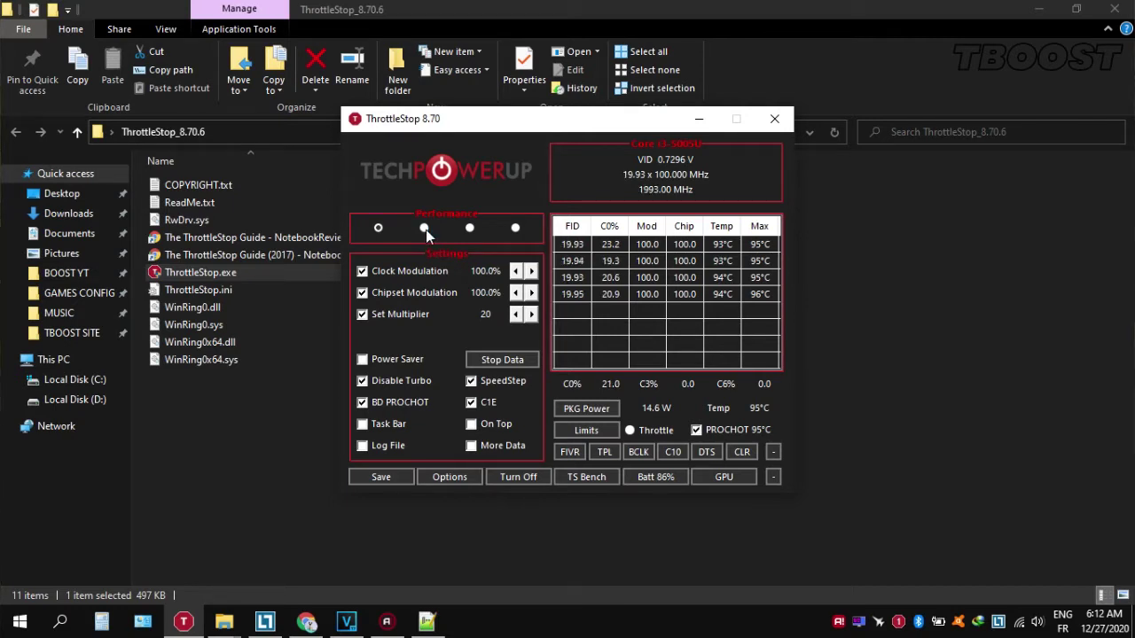
{"action": "left_click", "coordinate": [424, 228]}
Step: On the Performance profile, unlock FIVR adjustable voltage and apply a -49.8 mV CPU core offset
{"action": "left_click", "coordinate": [469, 228]}
{"action": "left_click", "coordinate": [377, 228]}
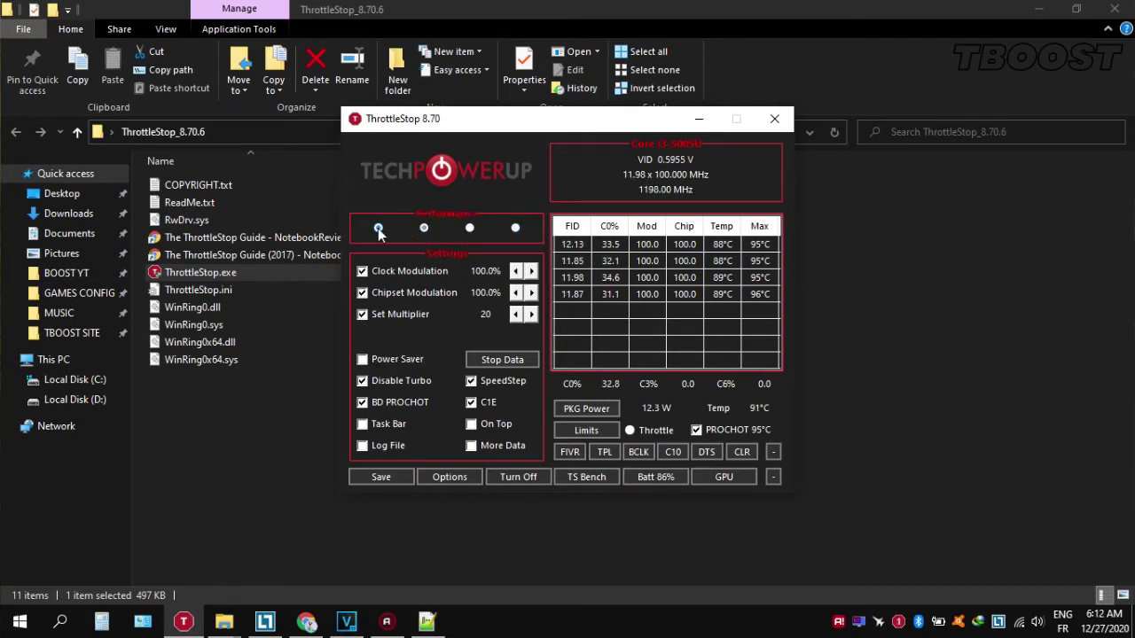
{"action": "left_click", "coordinate": [568, 453]}
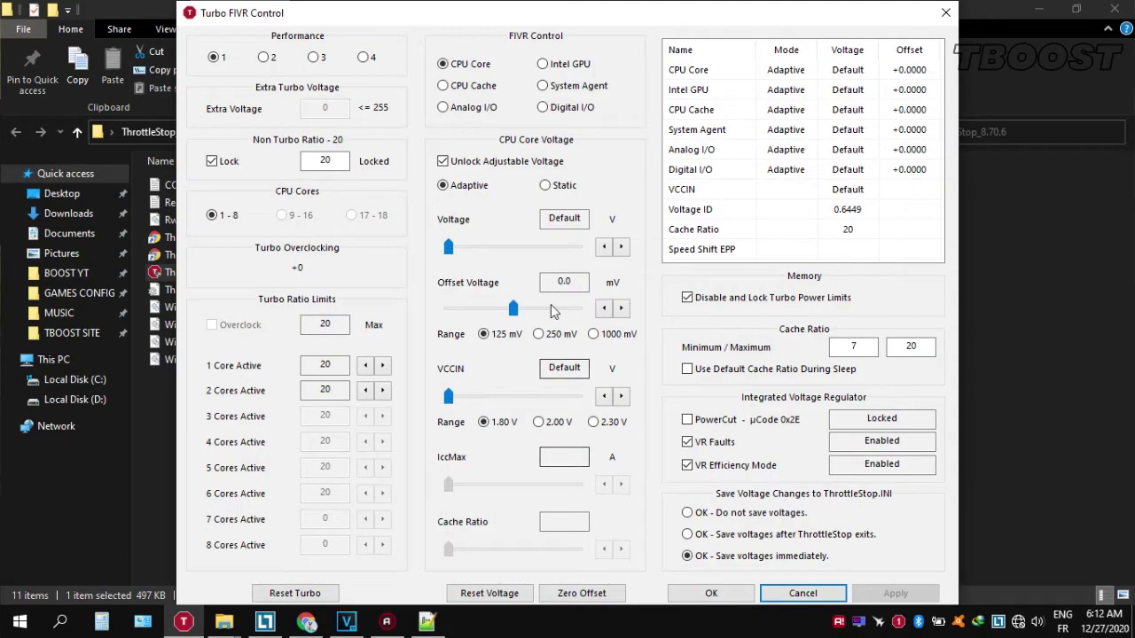
{"action": "left_click", "coordinate": [508, 163]}
{"action": "left_click", "coordinate": [514, 166]}
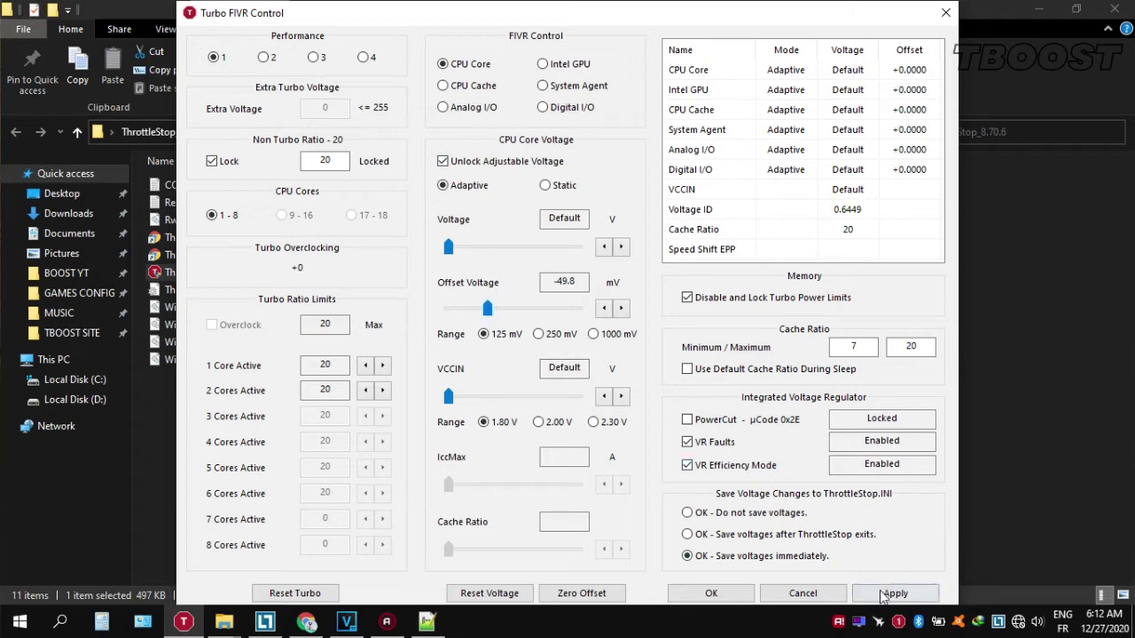
{"action": "left_click", "coordinate": [893, 593]}
Step: Set the Intel GPU offset voltage to about -50 mV
{"action": "left_click", "coordinate": [543, 64]}
{"action": "left_click", "coordinate": [487, 309]}
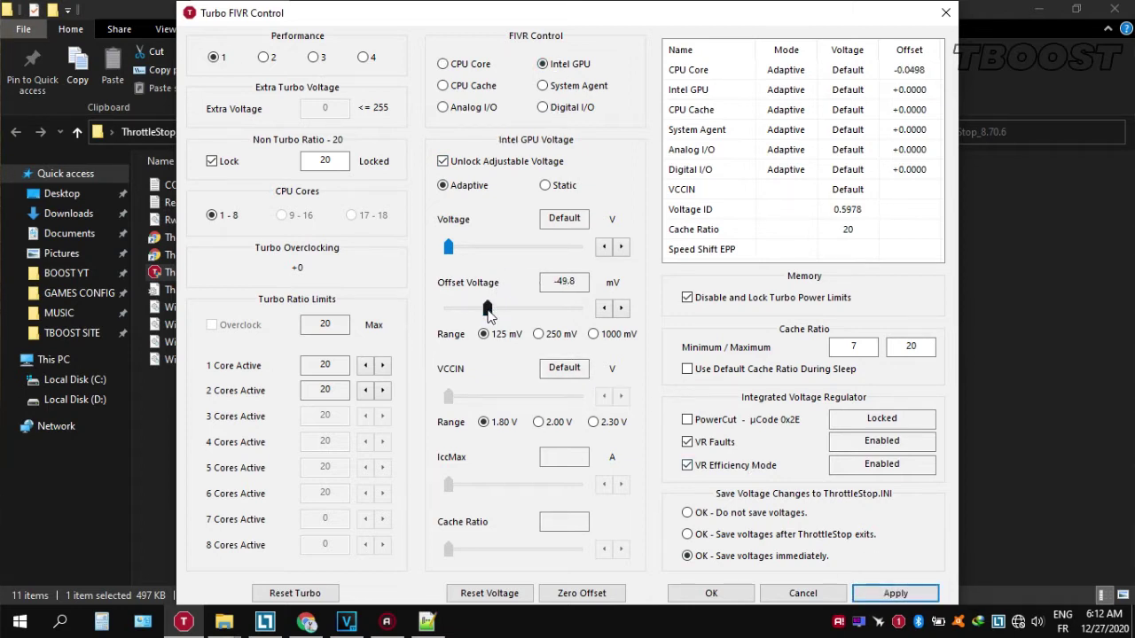
{"action": "left_click_drag", "start_coordinate": [462, 309], "coordinate": [471, 310]}
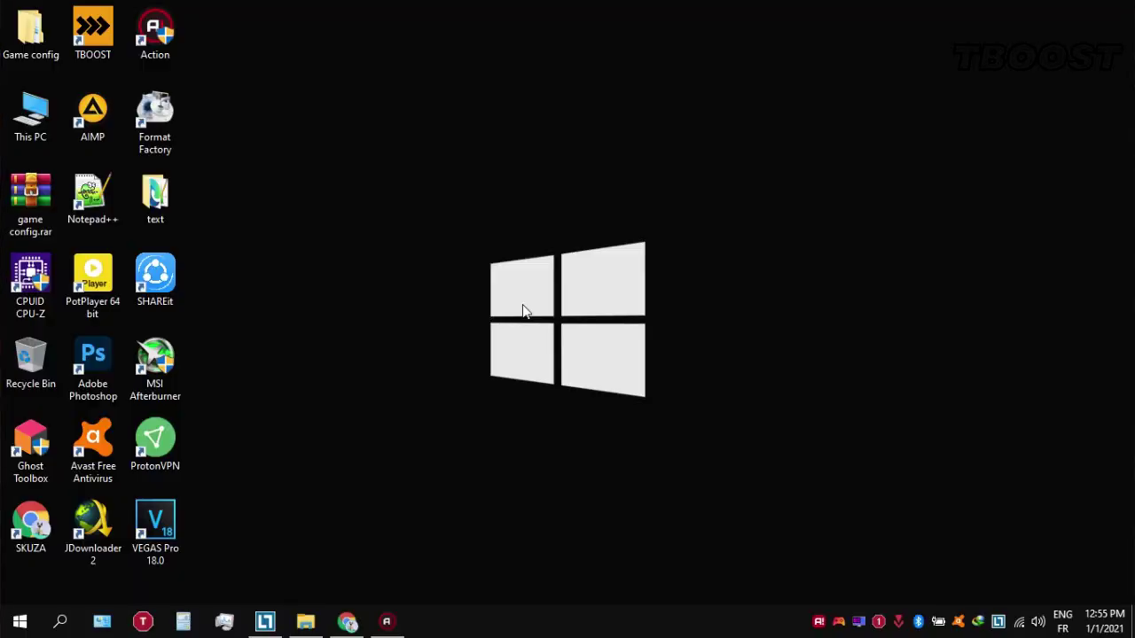
Step: Open Game config > Optimizations > Ultimate Perofrmance Command.txt in Notepad++ and copy the powercfg command
{"action": "double_click", "coordinate": [40, 16]}
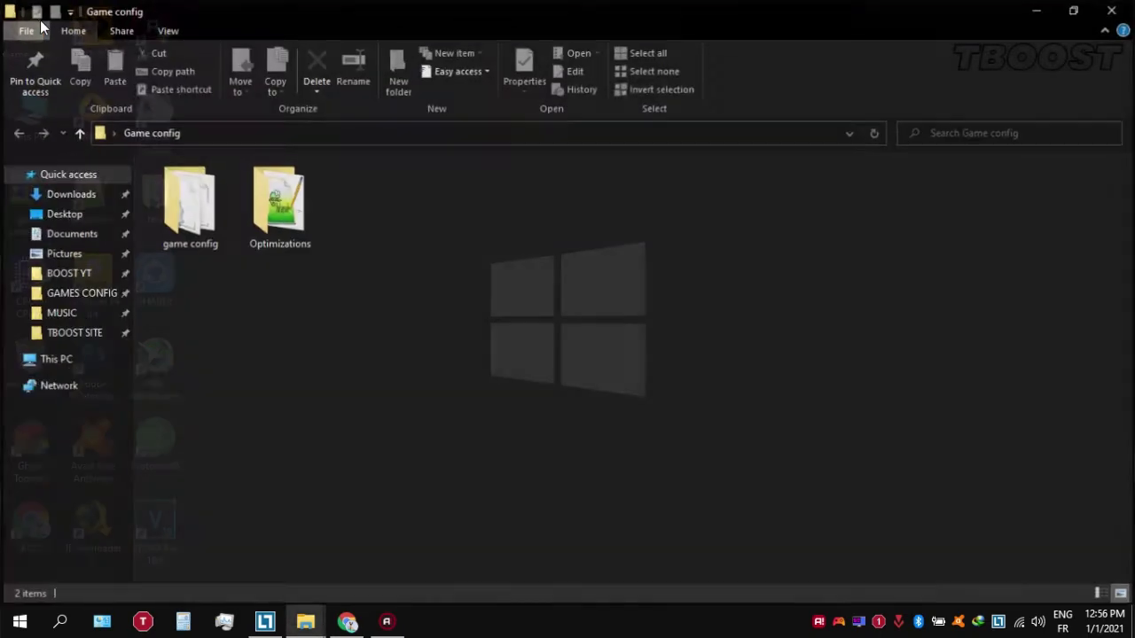
{"action": "double_click", "coordinate": [286, 206]}
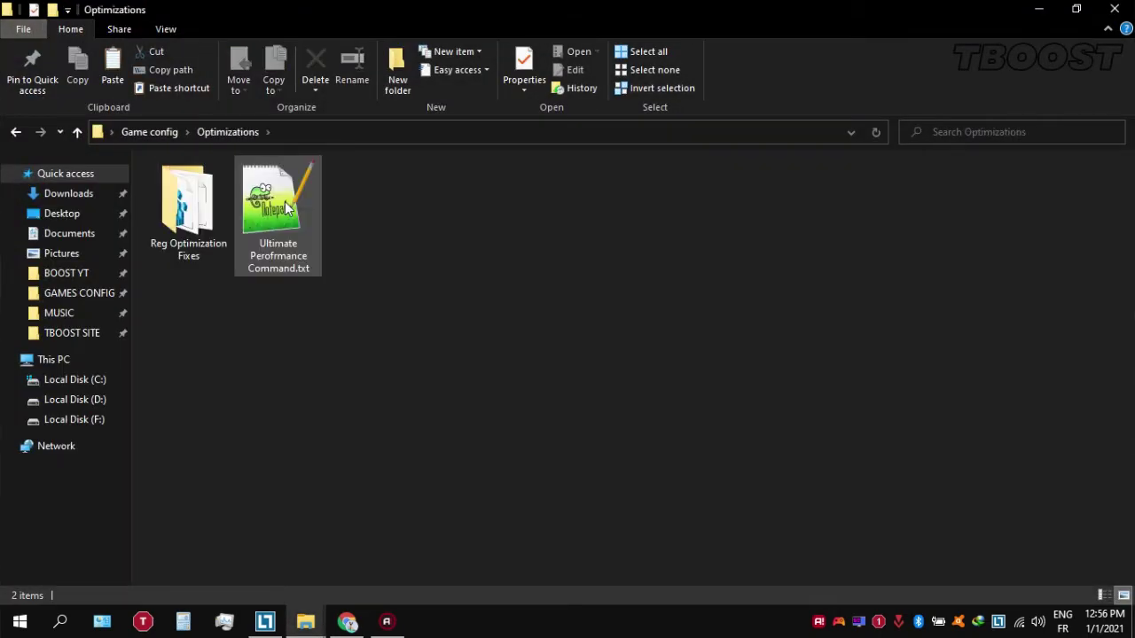
{"action": "left_click", "coordinate": [285, 207]}
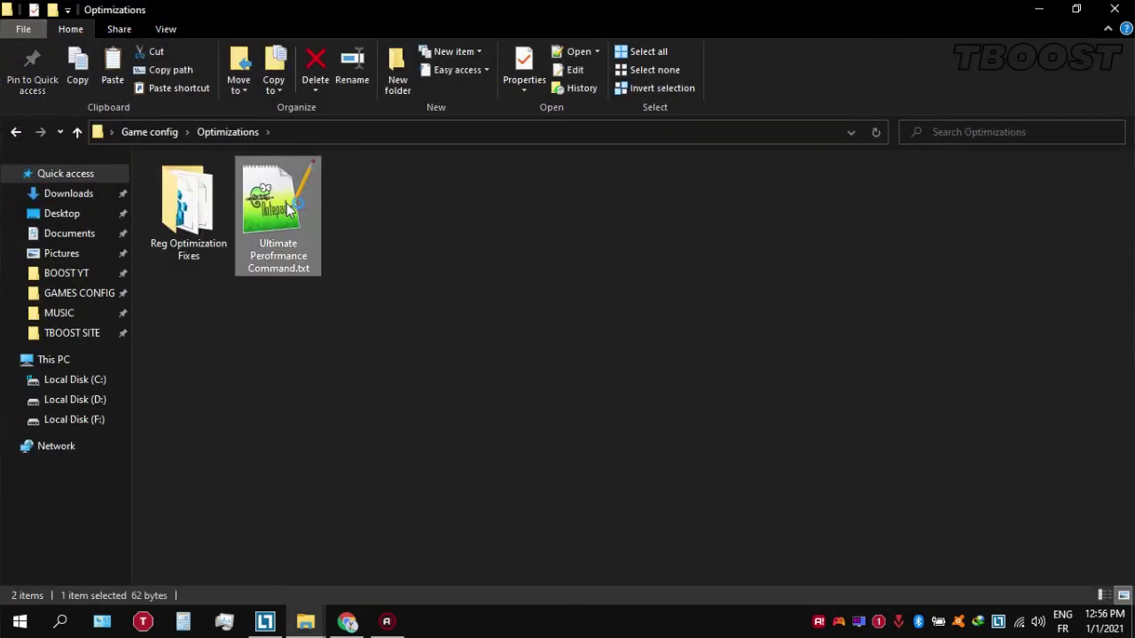
{"action": "double_click", "coordinate": [288, 206]}
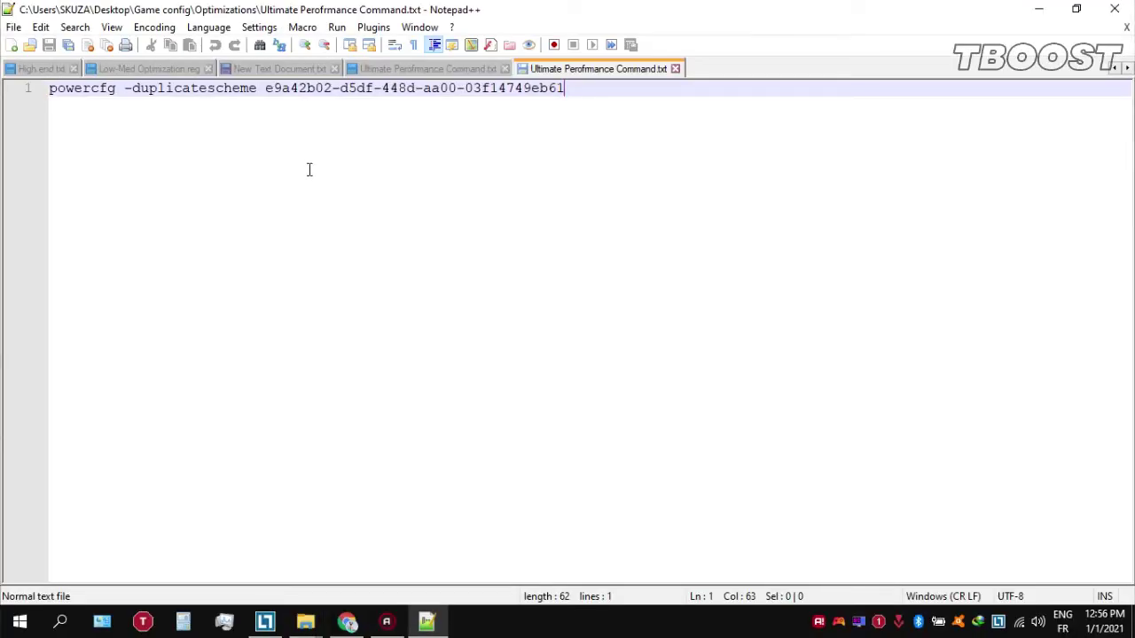
{"action": "key", "text": "ctrl+a"}
{"action": "right_click", "coordinate": [127, 89]}
{"action": "left_click", "coordinate": [280, 114]}
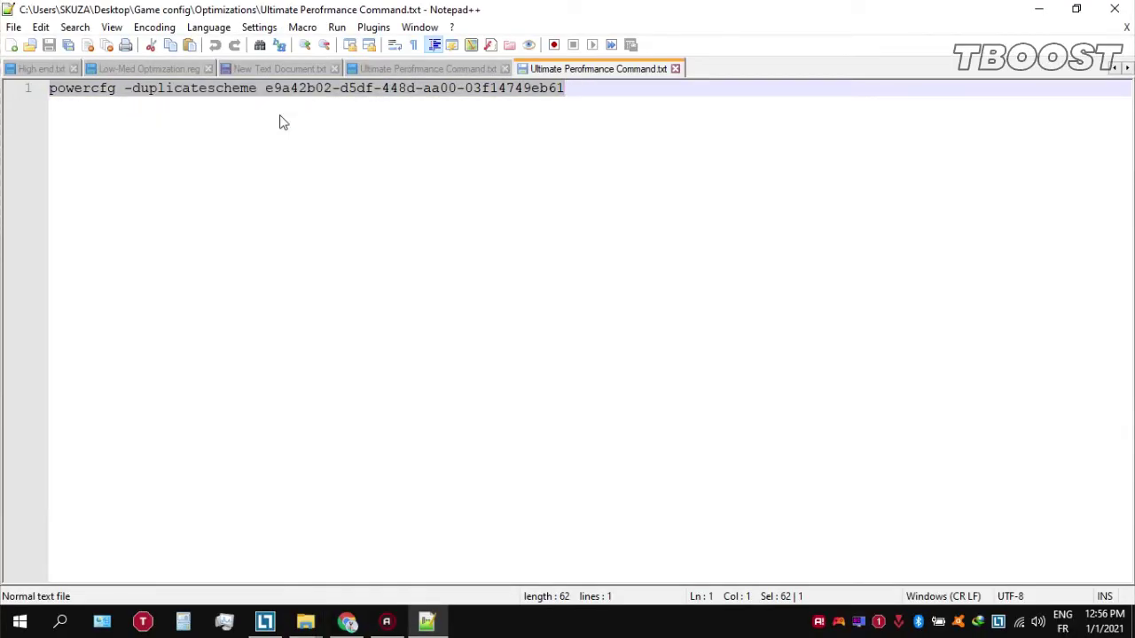
{"action": "key", "text": "super"}
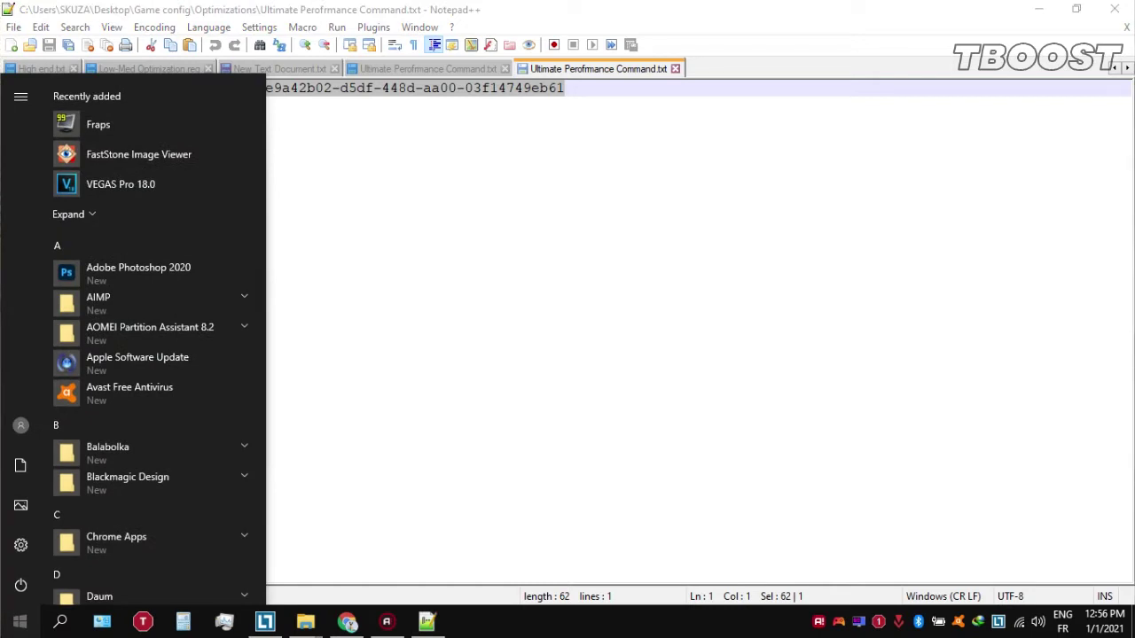
Step: Run the copied powercfg -duplicatescheme command in an administrator Command Prompt, then open Power Options
{"action": "type", "text": "cmd"}
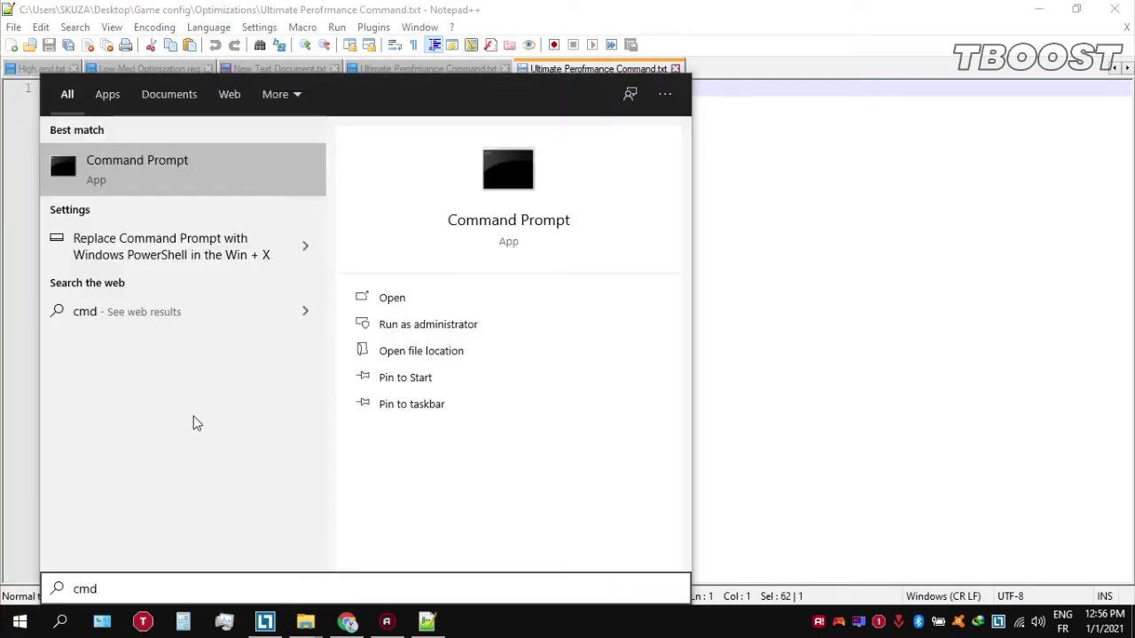
{"action": "right_click", "coordinate": [168, 162]}
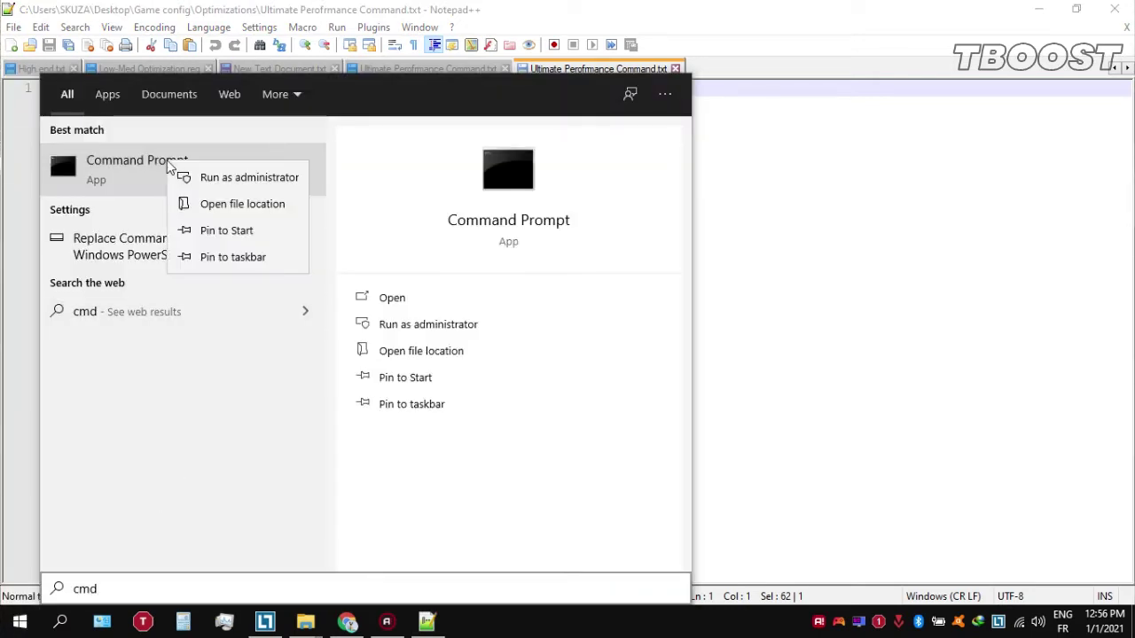
{"action": "left_click", "coordinate": [249, 178]}
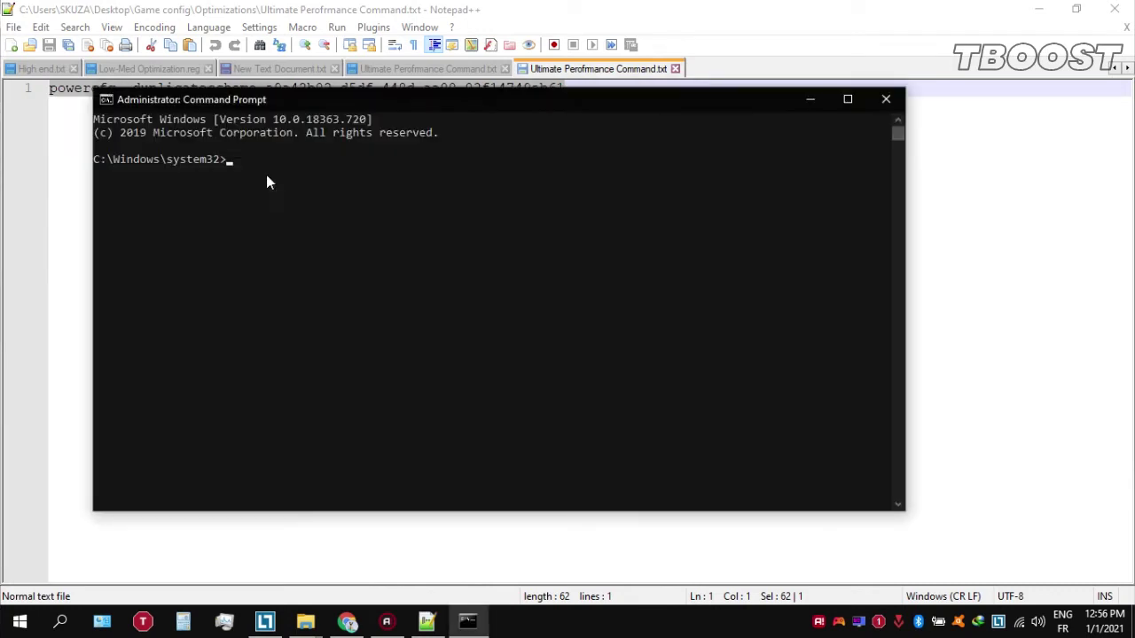
{"action": "right_click", "coordinate": [283, 100]}
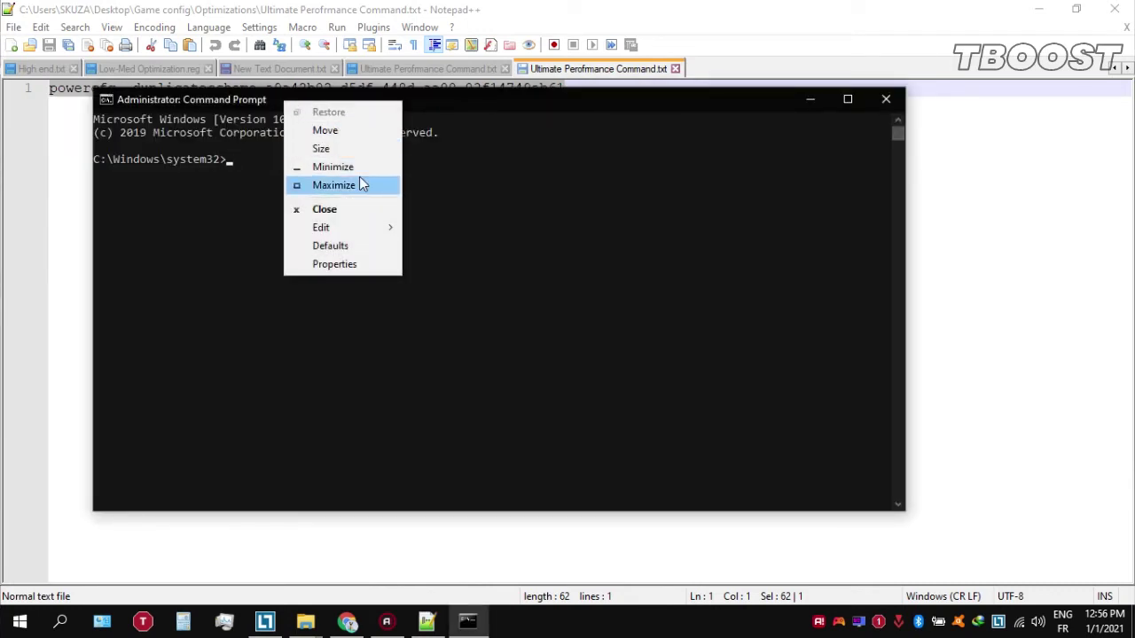
{"action": "mouse_move", "coordinate": [373, 228]}
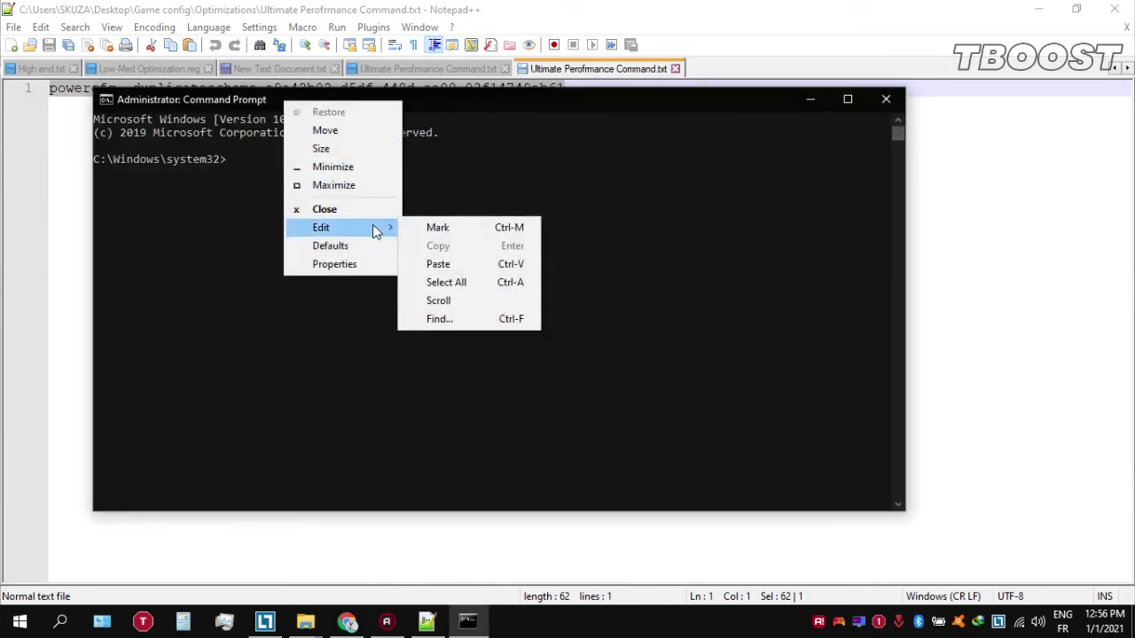
{"action": "left_click", "coordinate": [455, 263]}
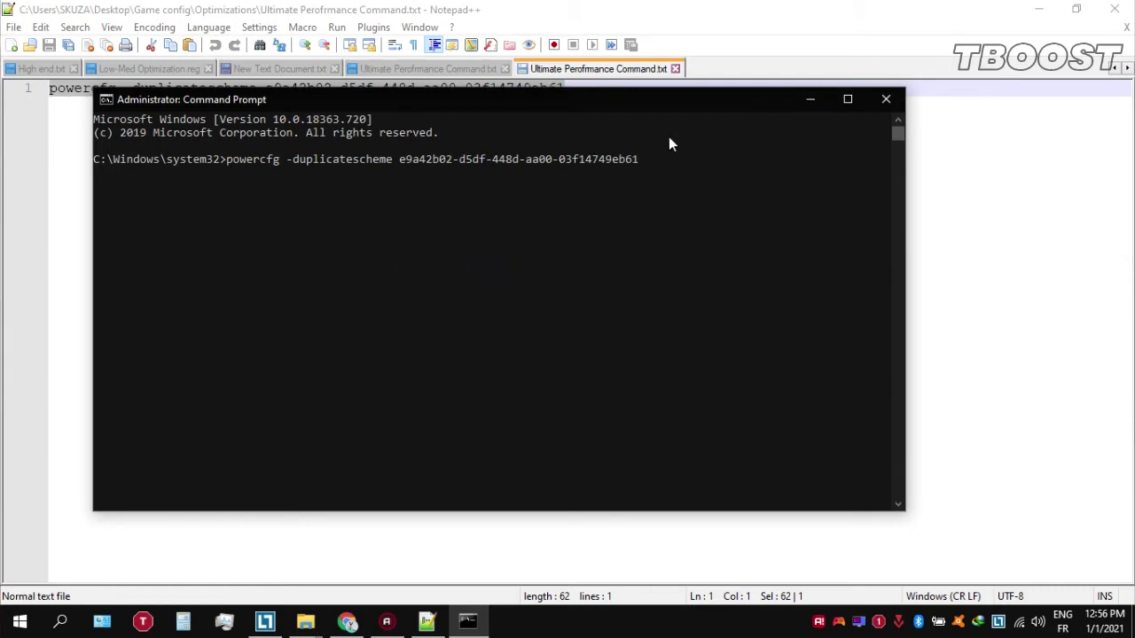
{"action": "key", "text": "Return"}
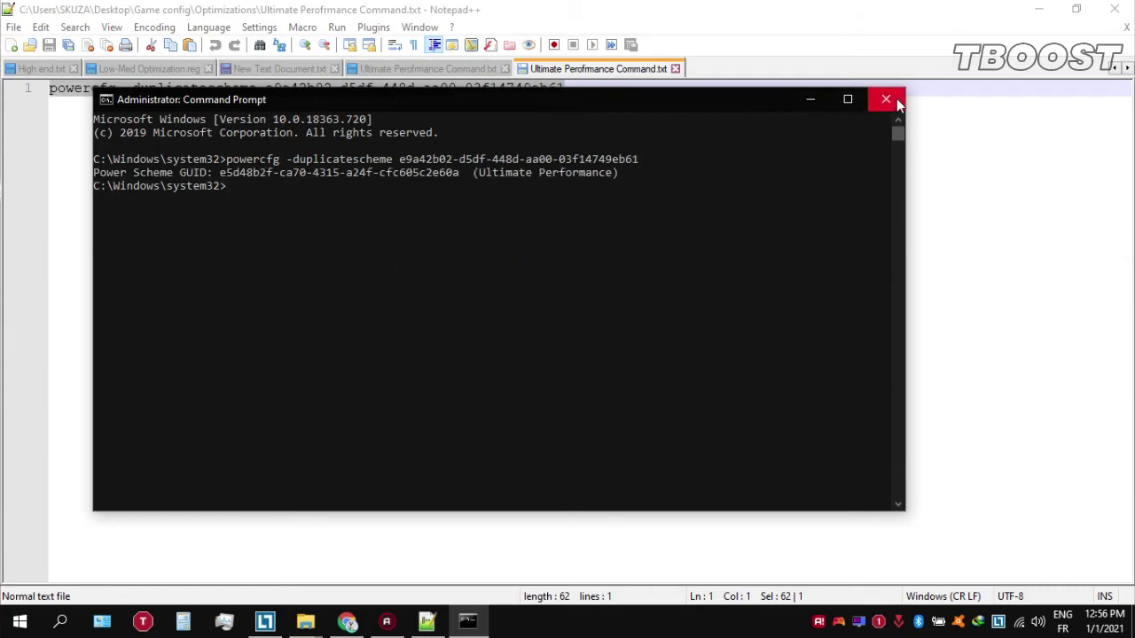
{"action": "left_click", "coordinate": [887, 100]}
{"action": "right_click", "coordinate": [942, 612]}
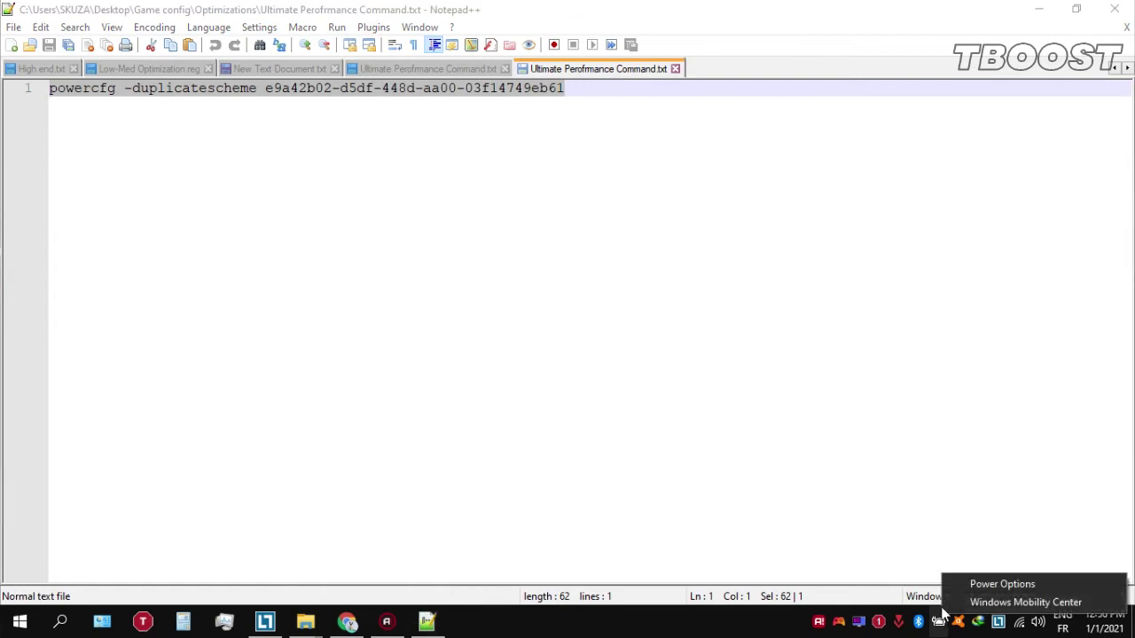
{"action": "left_click", "coordinate": [963, 586]}
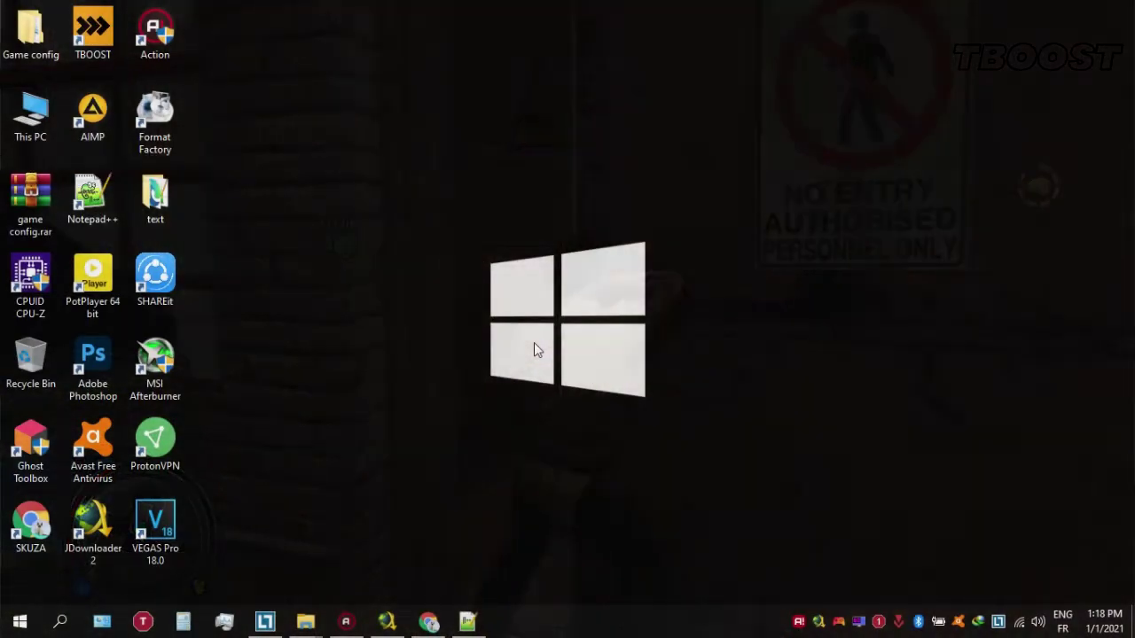
Step: Go to Game config > Optimizations > Reg Optimization Fixes and select the five .reg files
{"action": "double_click", "coordinate": [30, 34]}
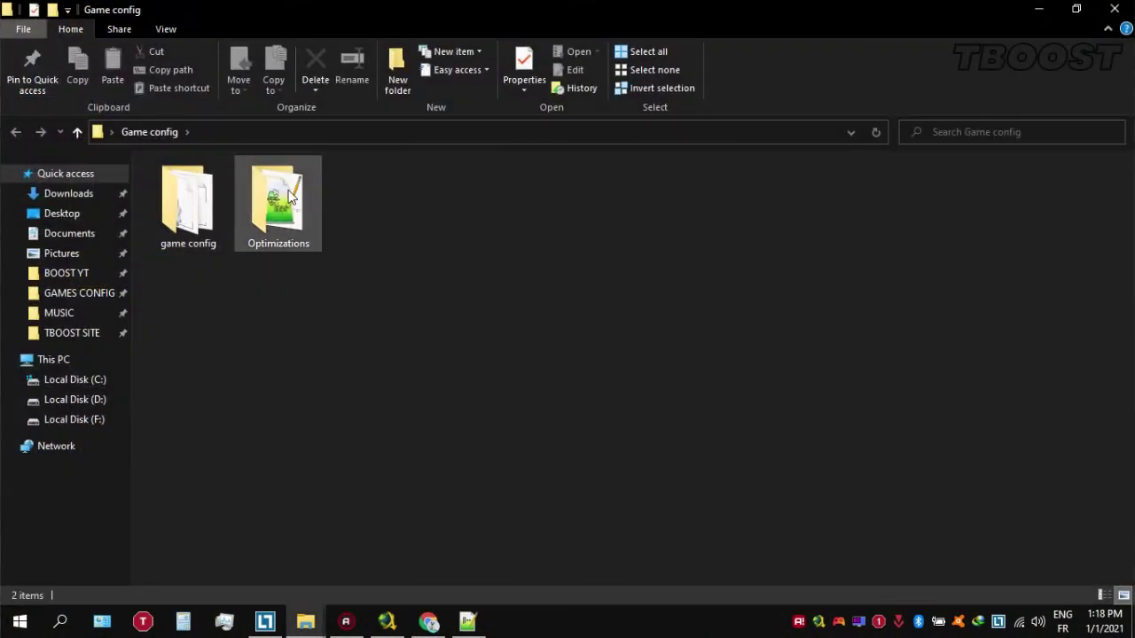
{"action": "double_click", "coordinate": [280, 197]}
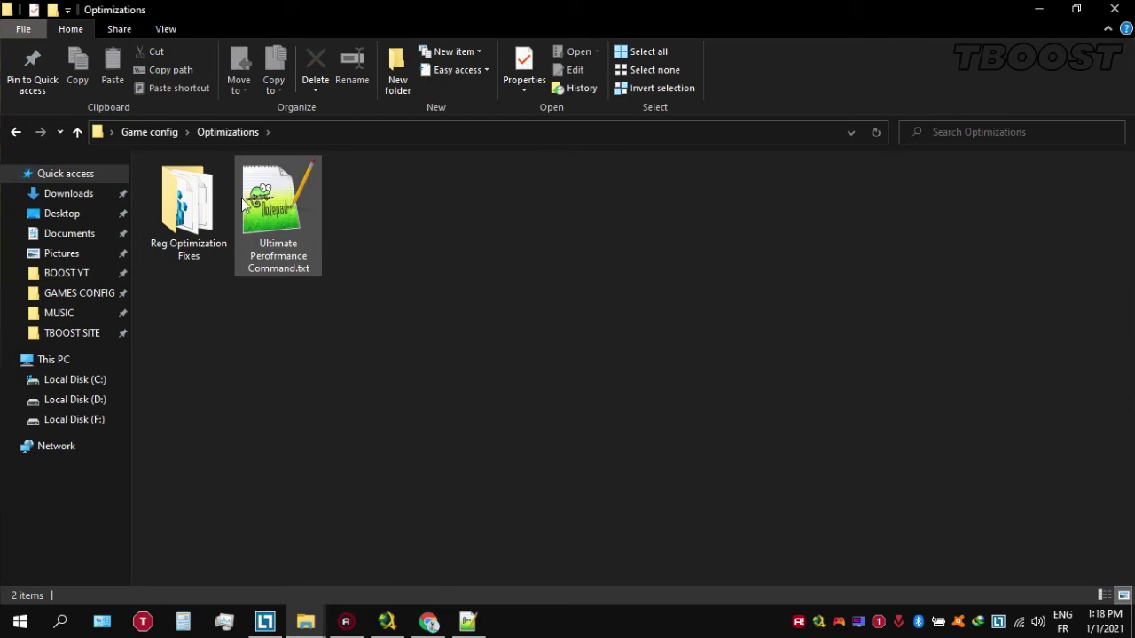
{"action": "double_click", "coordinate": [199, 208]}
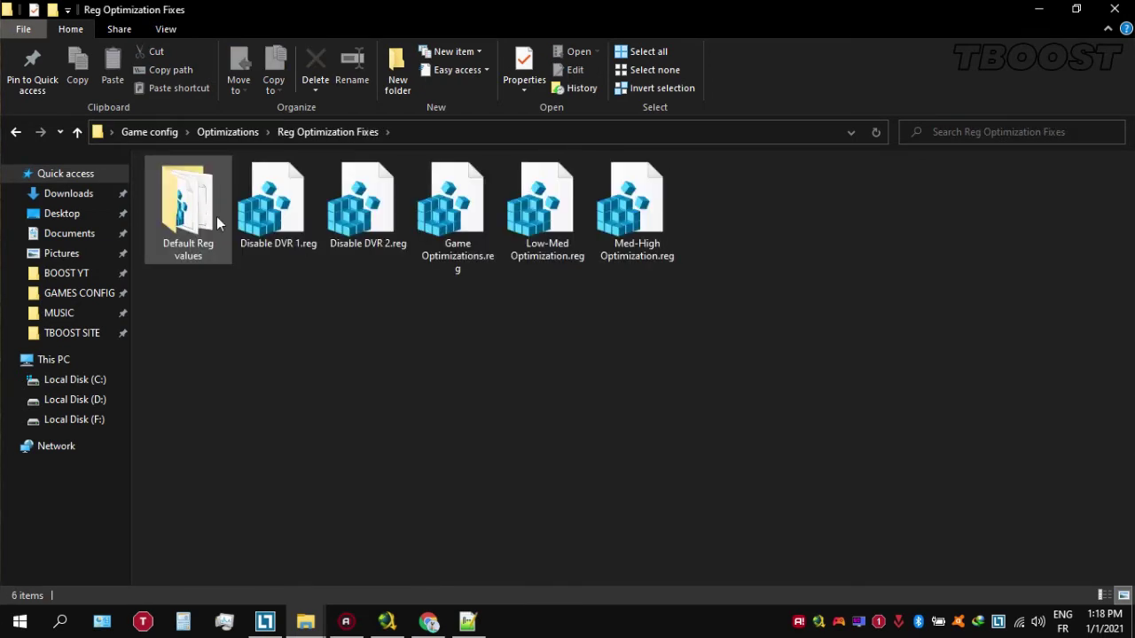
{"action": "left_click", "coordinate": [291, 229]}
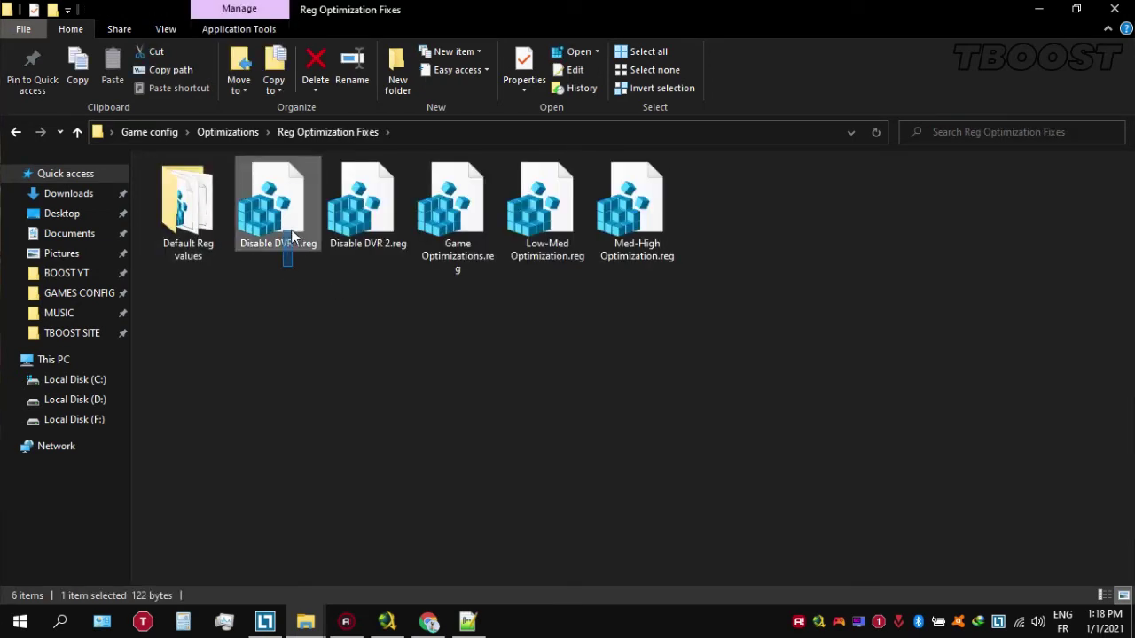
{"action": "left_click", "coordinate": [679, 184], "text": "shift"}
Step: Merge Disable DVR 1.reg and Disable DVR 2.reg into the registry, confirming each
{"action": "double_click", "coordinate": [293, 219]}
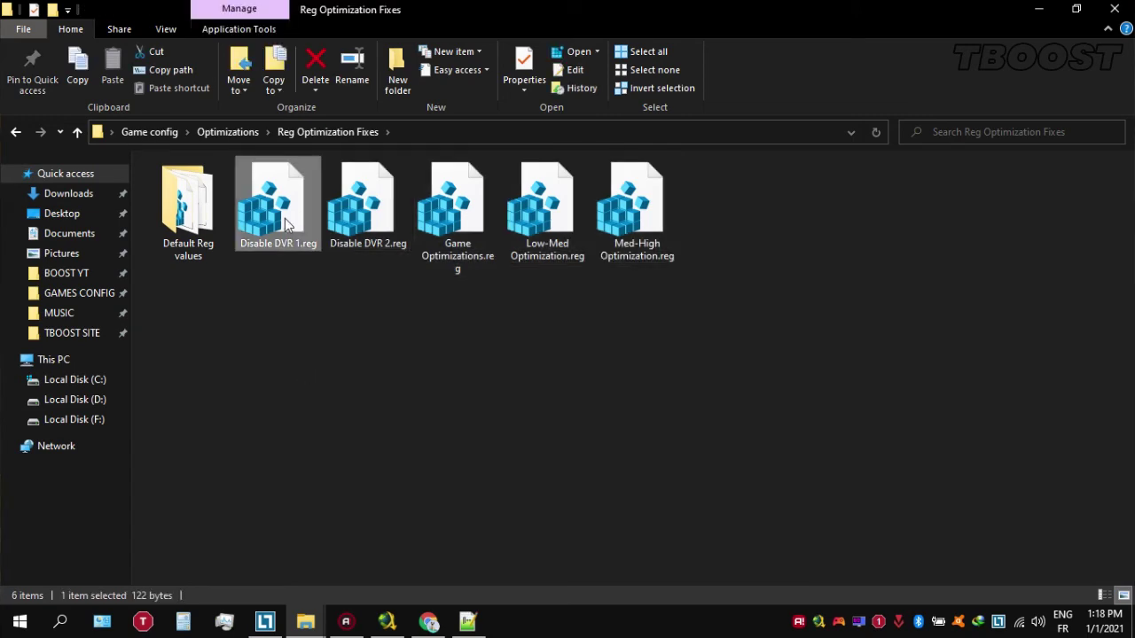
{"action": "left_click", "coordinate": [685, 336]}
{"action": "left_click", "coordinate": [760, 314]}
{"action": "double_click", "coordinate": [389, 230]}
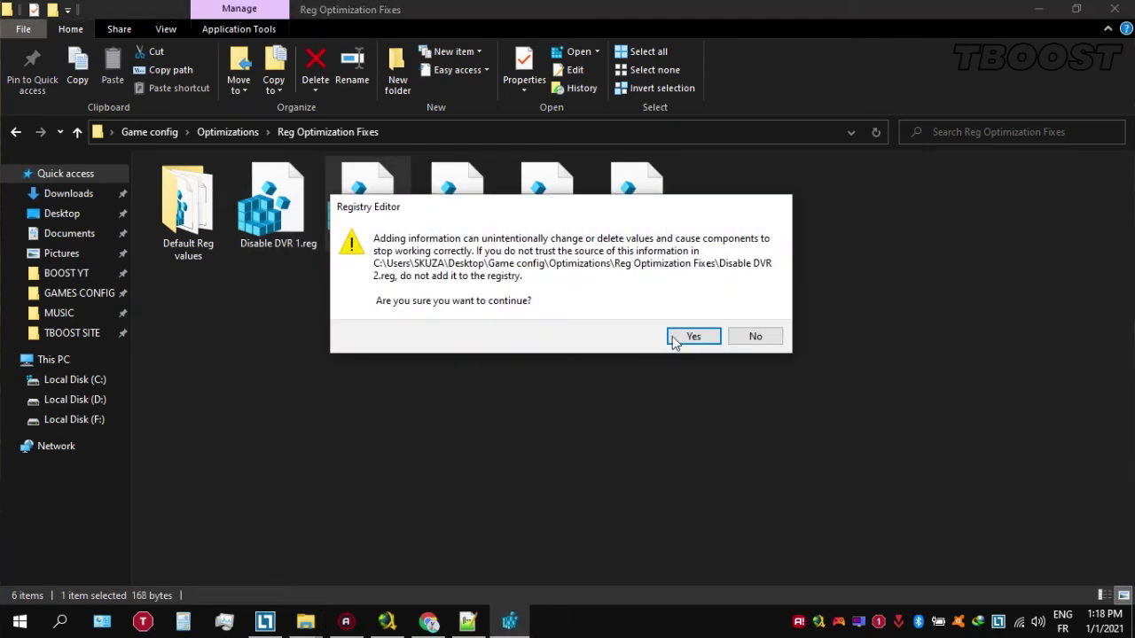
{"action": "left_click", "coordinate": [683, 337]}
{"action": "left_click", "coordinate": [754, 312]}
Step: Merge Game Optimizations.reg and Low-Med Optimization.reg into the registry, confirming each
{"action": "left_click", "coordinate": [477, 233]}
{"action": "double_click", "coordinate": [478, 234]}
{"action": "left_click", "coordinate": [681, 358]}
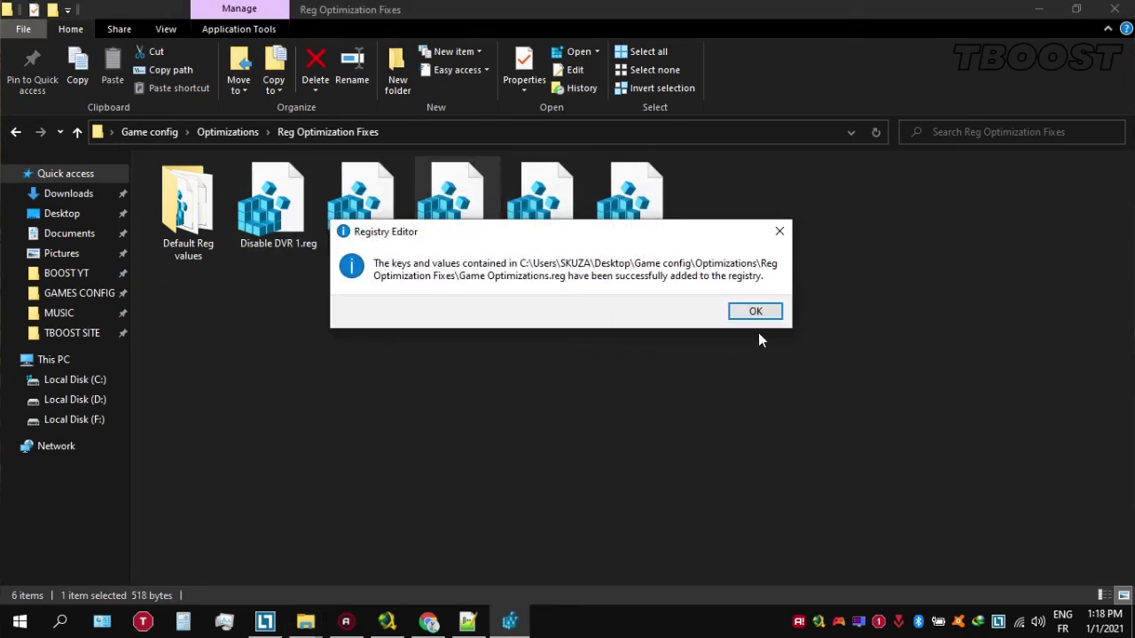
{"action": "left_click", "coordinate": [754, 311]}
{"action": "double_click", "coordinate": [547, 218]}
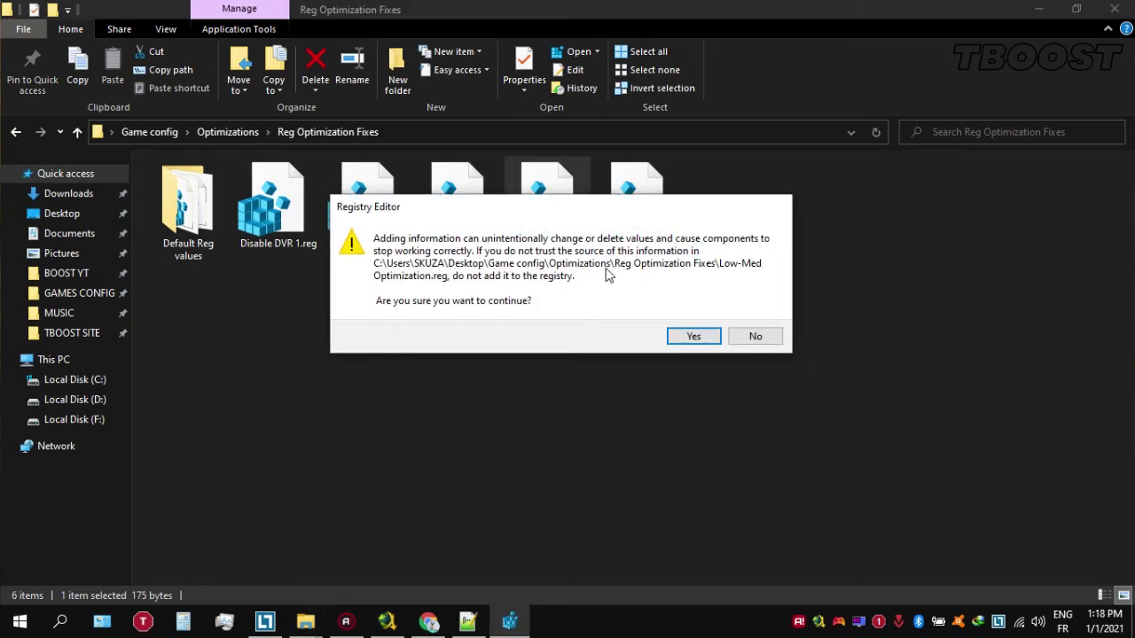
{"action": "left_click", "coordinate": [695, 337]}
{"action": "left_click", "coordinate": [752, 311]}
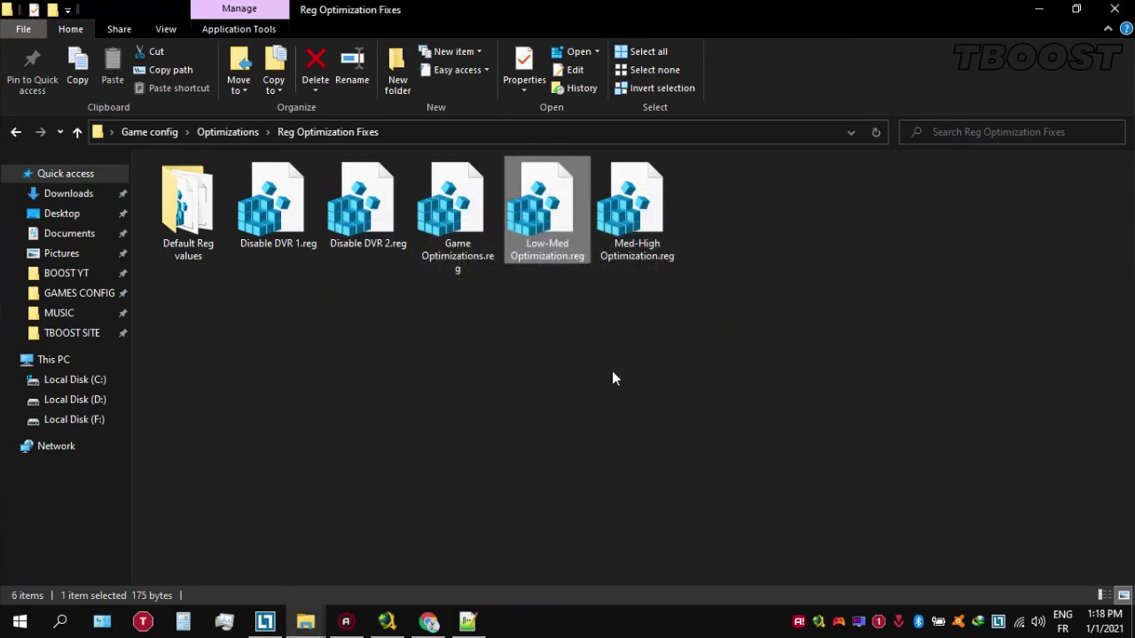
Step: Open the Default Reg values folder and look over its four Re-Enable .reg files without merging them
{"action": "double_click", "coordinate": [211, 224]}
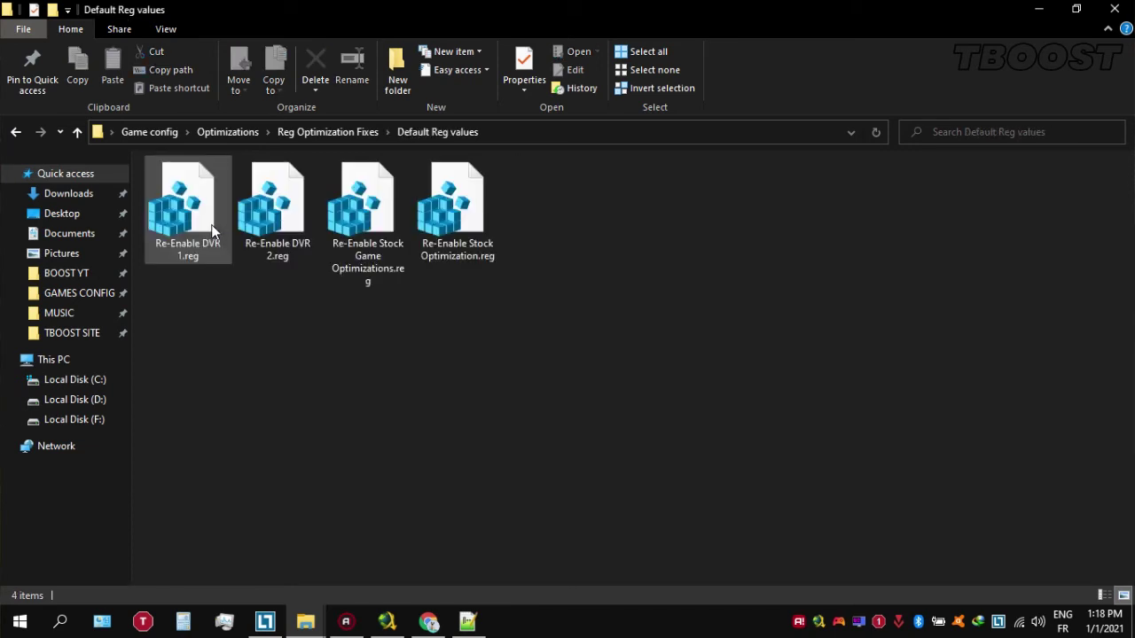
{"action": "left_click_drag", "start_coordinate": [186, 296], "coordinate": [532, 181]}
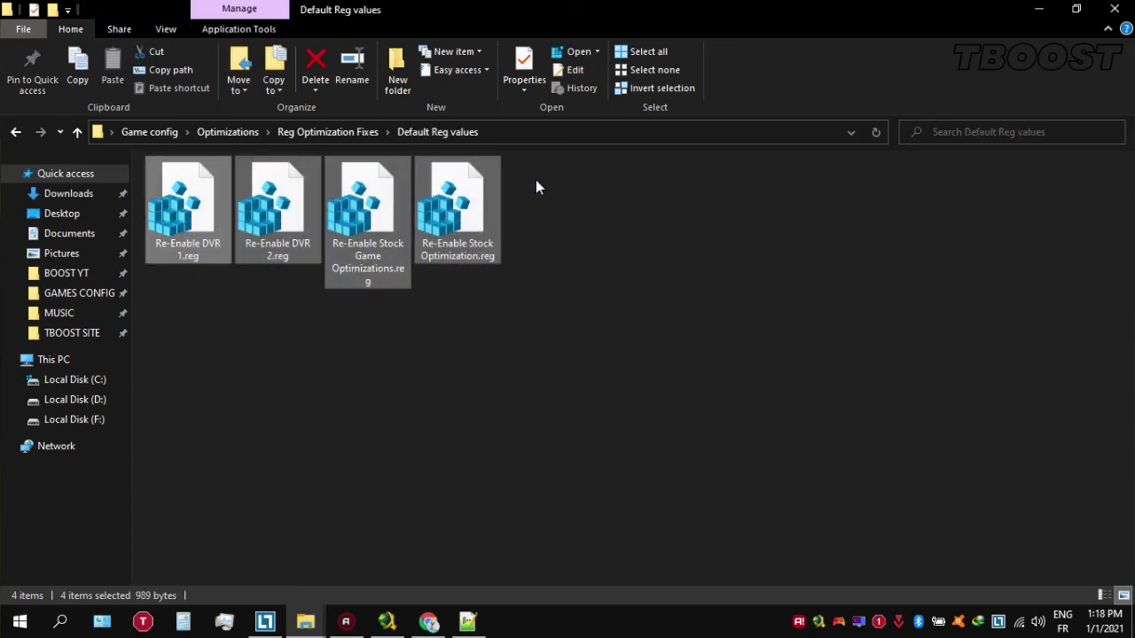
{"action": "left_click", "coordinate": [526, 191]}
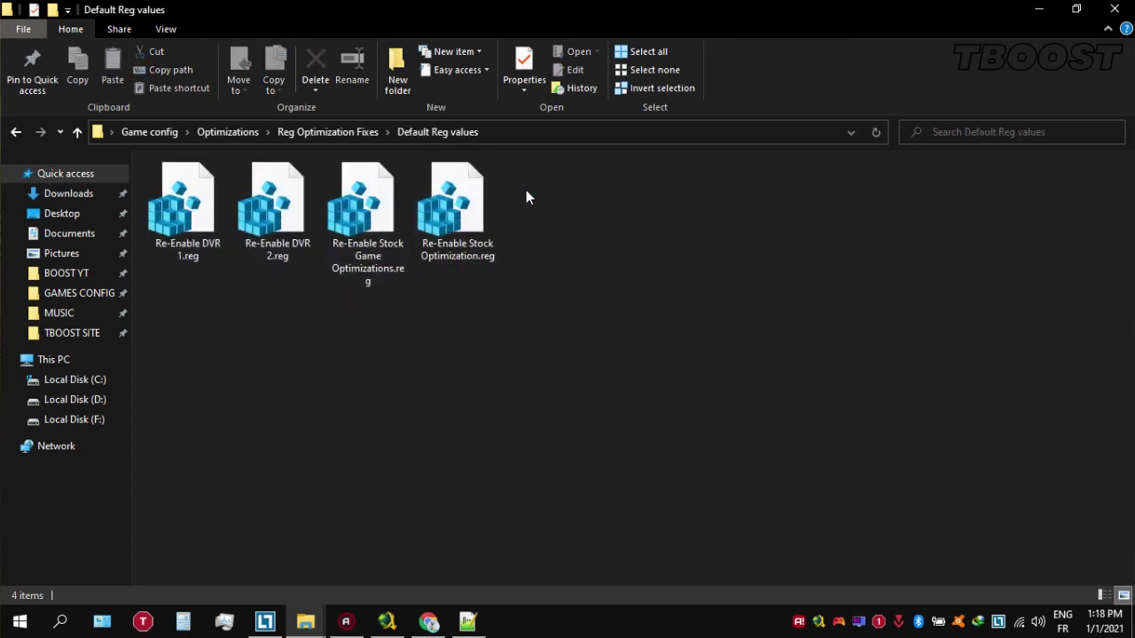
Step: Return to the Reg Optimization Fixes folder via the breadcrumb
{"action": "left_click", "coordinate": [331, 135]}
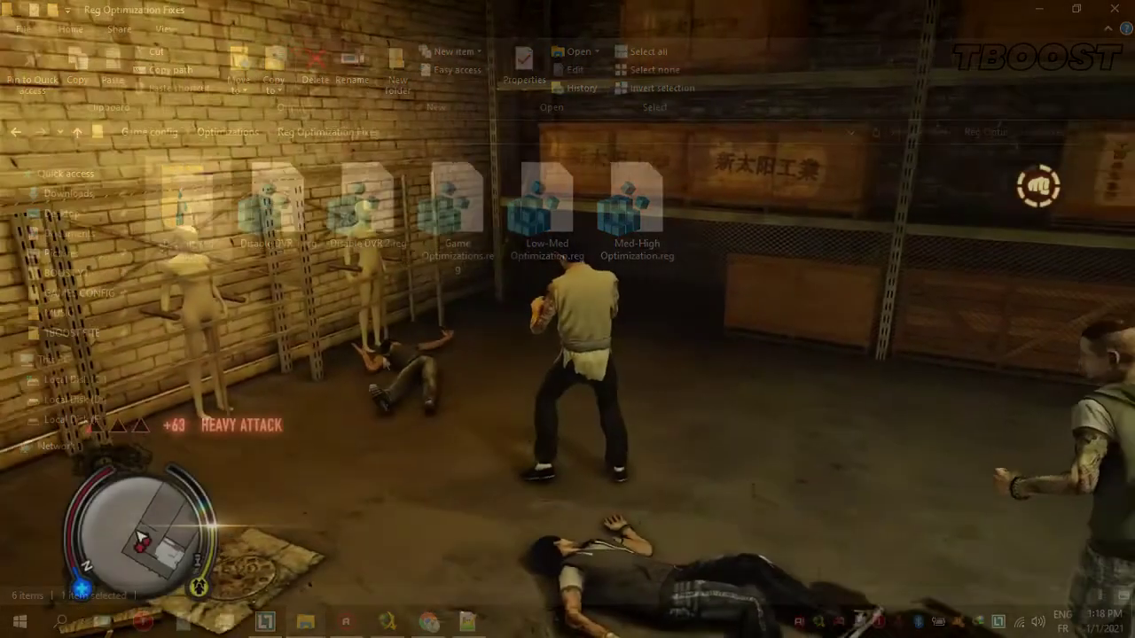